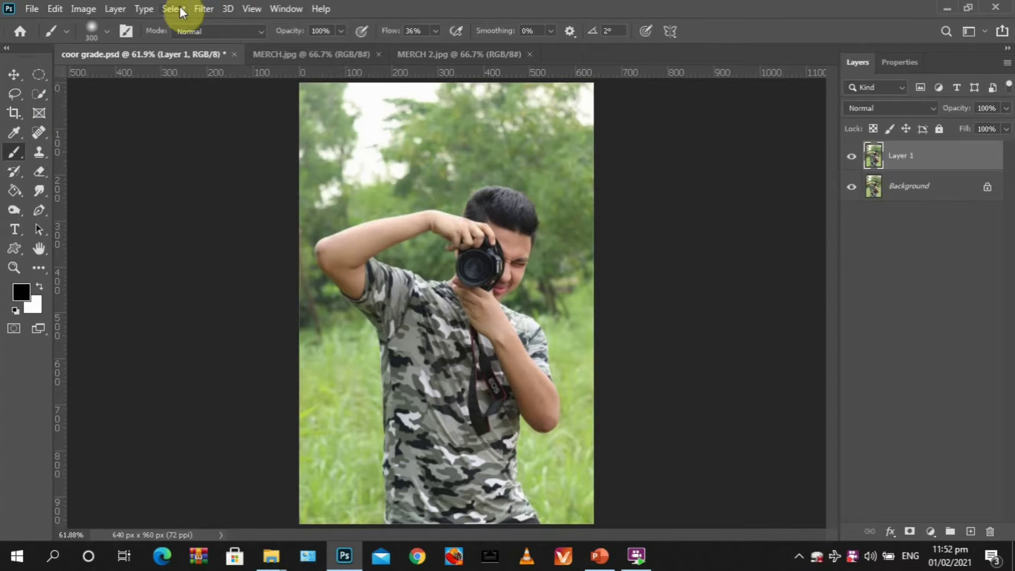
Select the man with Select Subject and add a layer mask to Layer 1 from that selection.
left_click(46, 93)
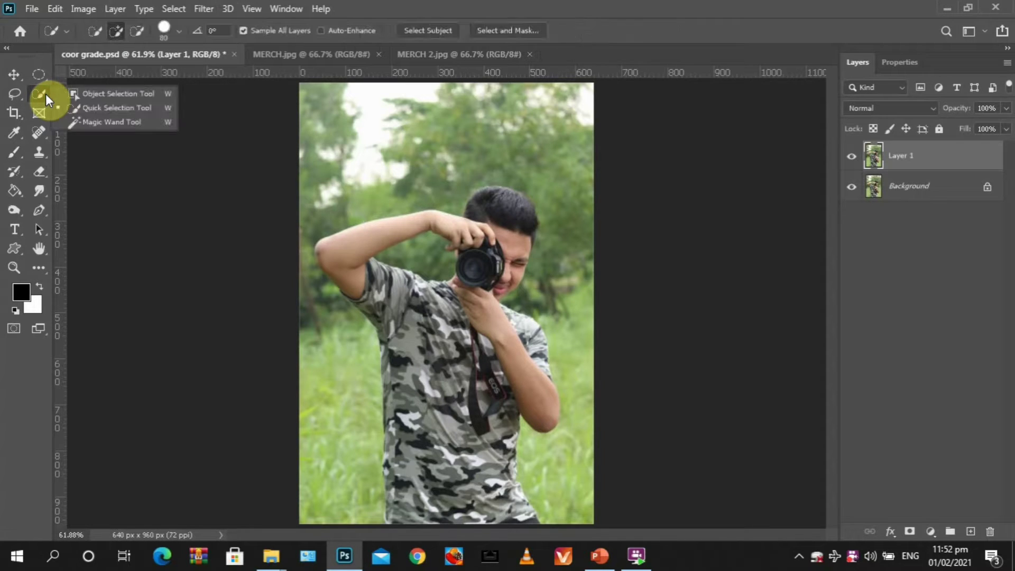
left_click(87, 102)
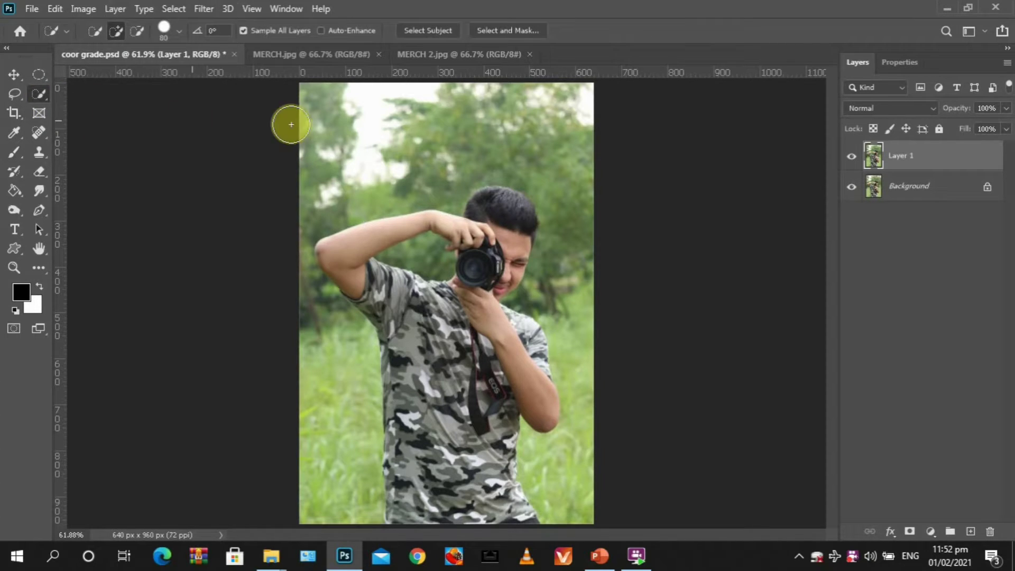
left_click(441, 29)
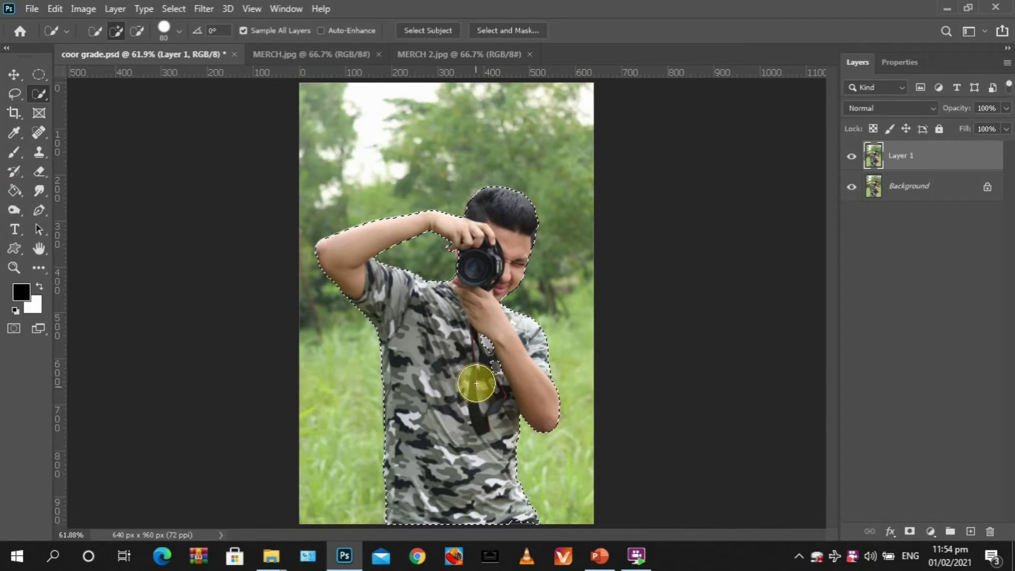
key("ctrl+plus")
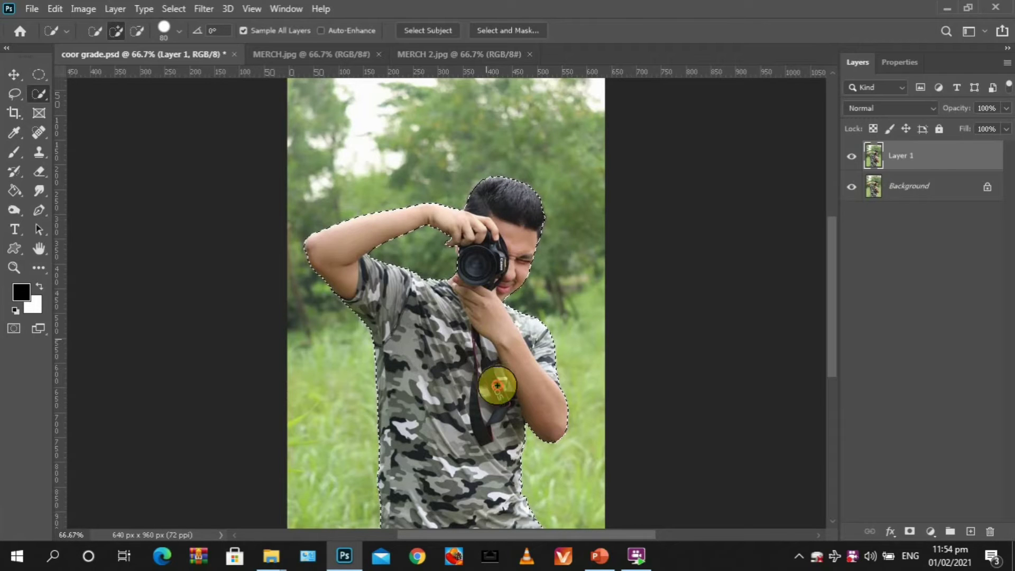
scroll(503, 379, "down", 1)
scroll(505, 378, "down", 1)
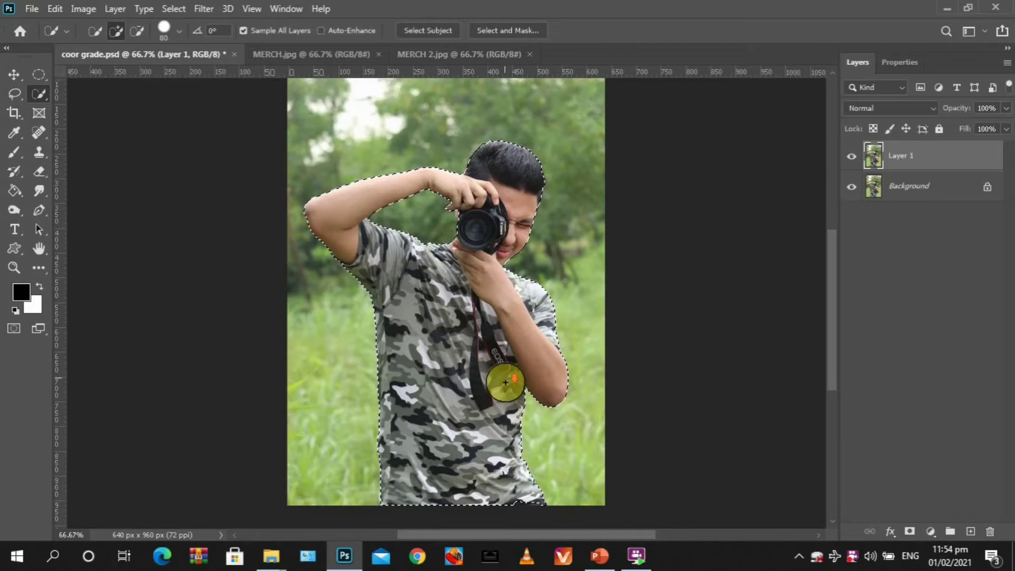
scroll(499, 471, "down", 1)
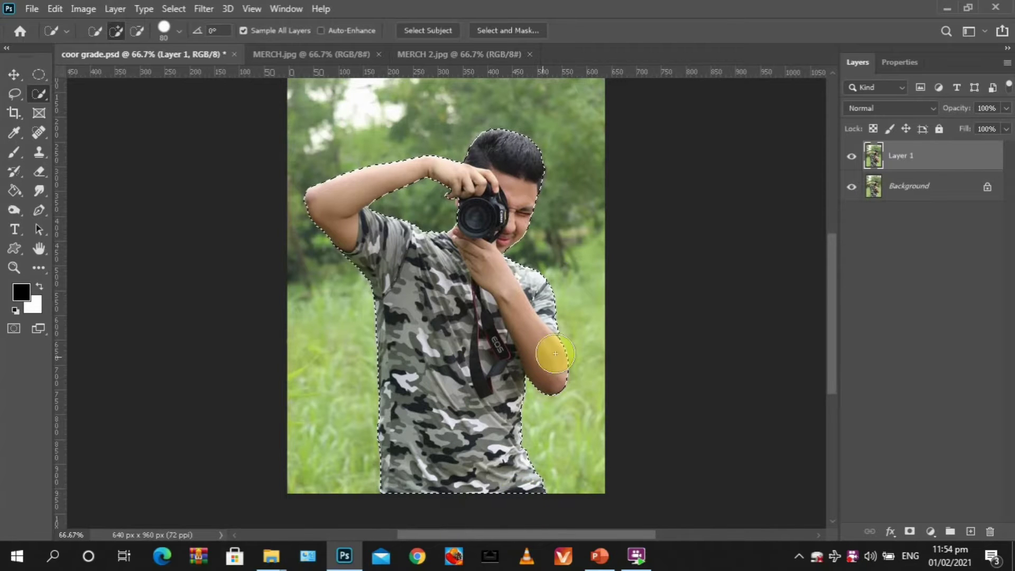
left_click(908, 531)
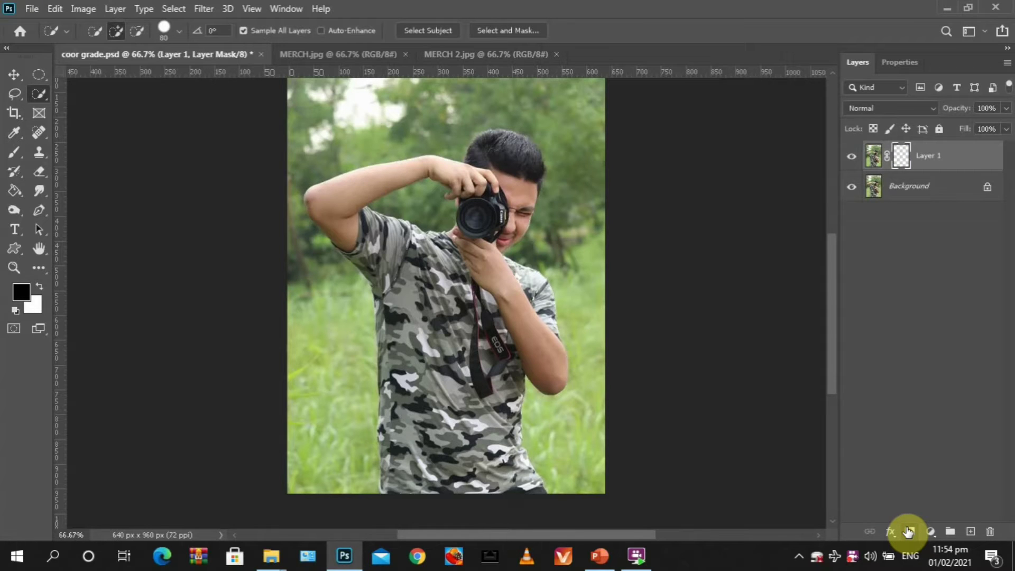
Add a Selective Color adjustment above the Background layer and set Greens to Cyan -99, Magenta +100, Yellow +95.
left_click(920, 191)
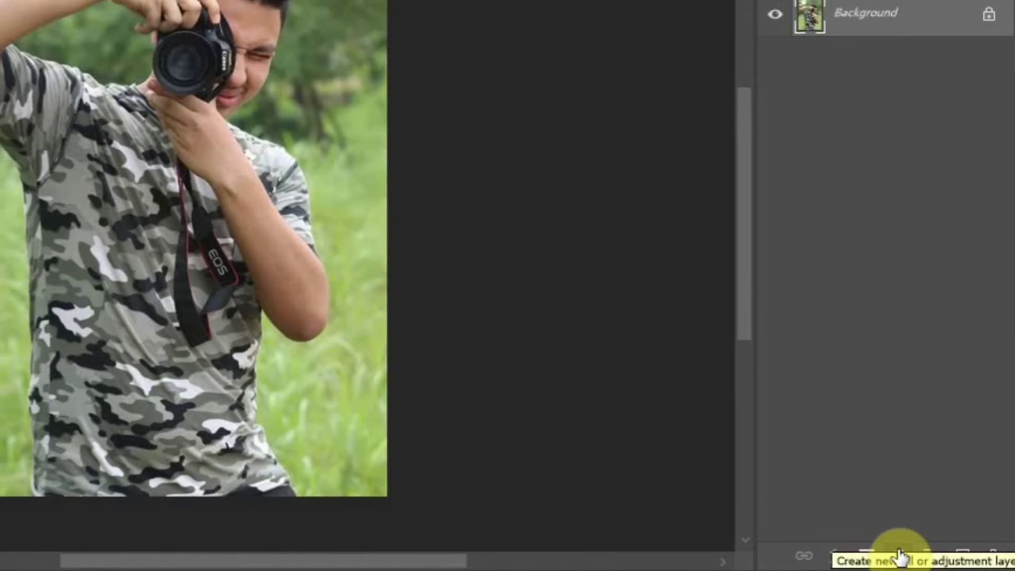
left_click(899, 554)
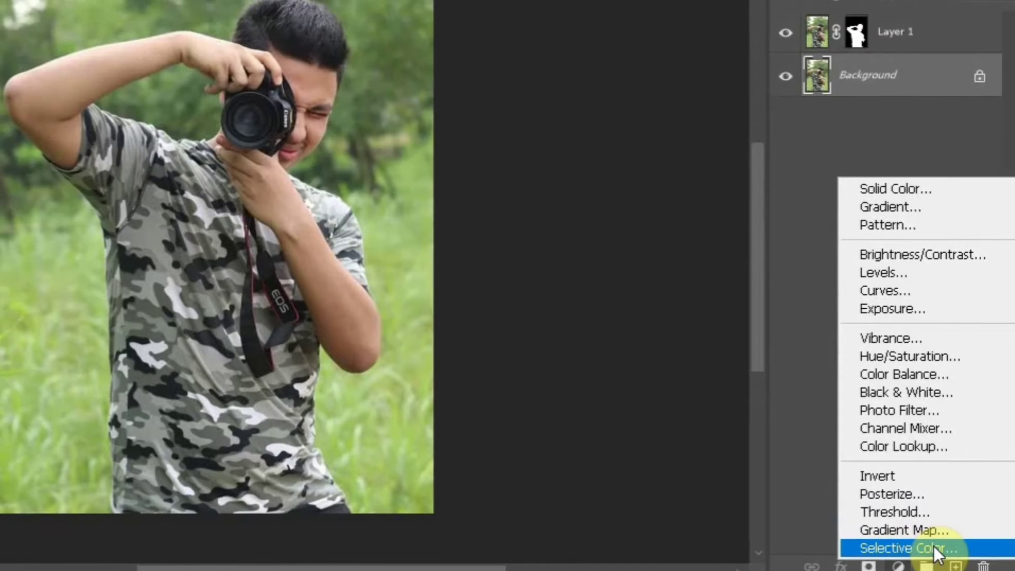
left_click(934, 546)
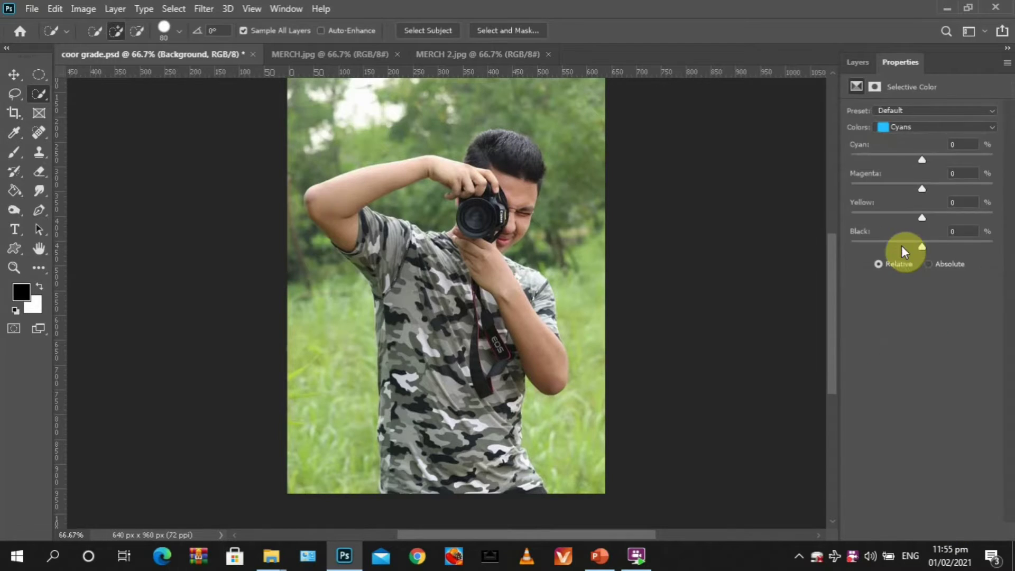
left_click(918, 126)
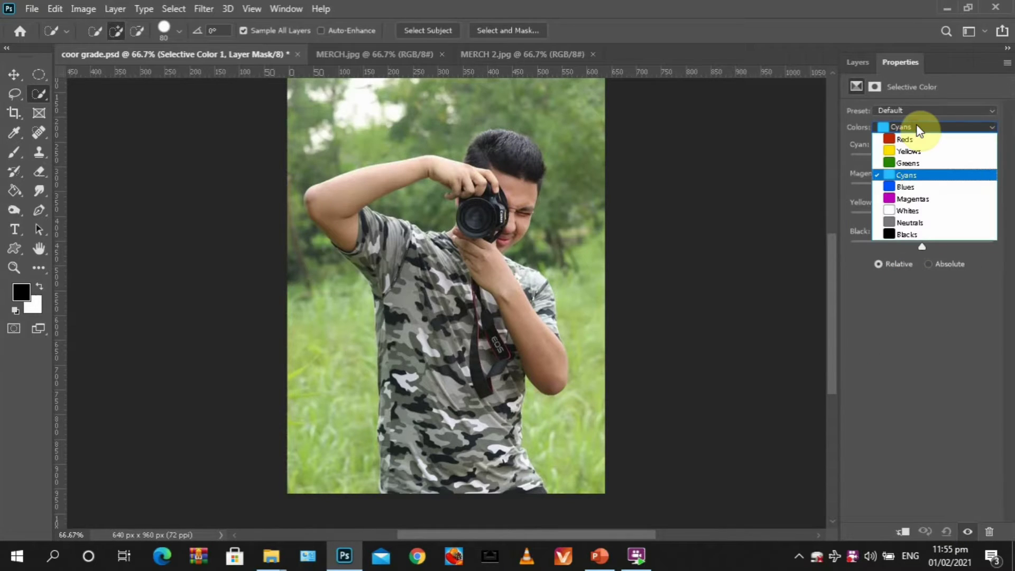
left_click(907, 163)
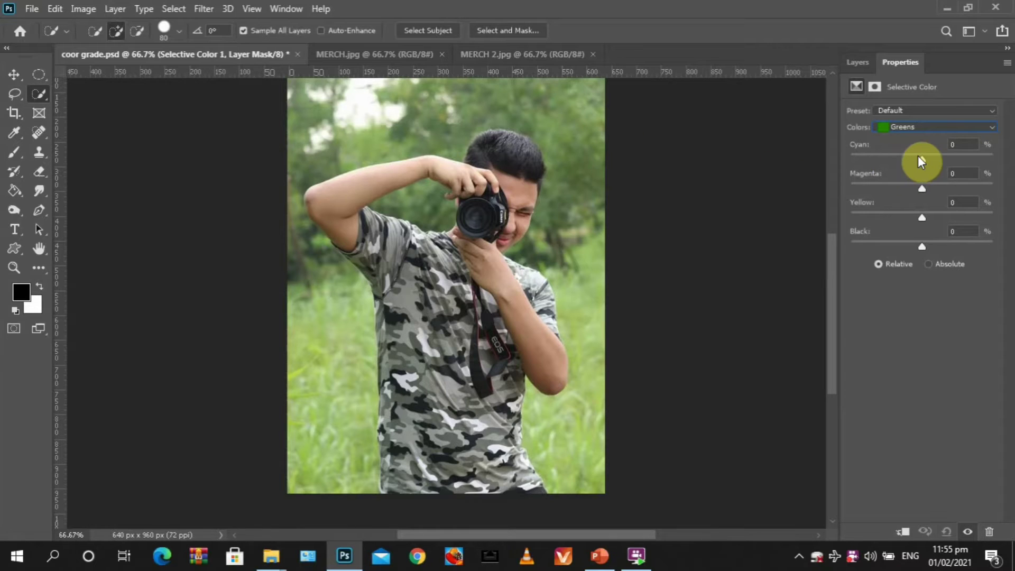
left_click_drag(920, 156, 851, 158)
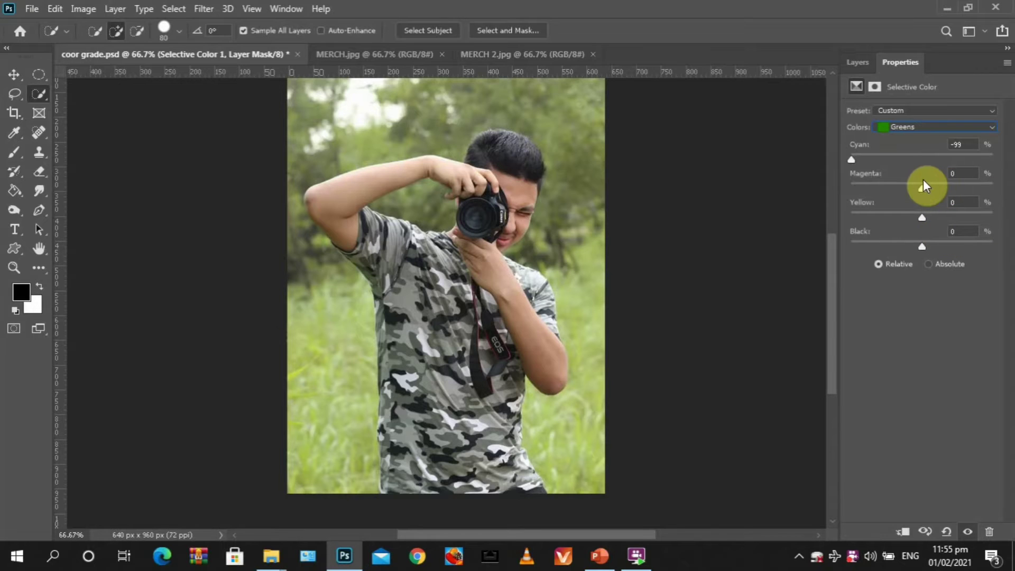
left_click_drag(921, 189, 1005, 211)
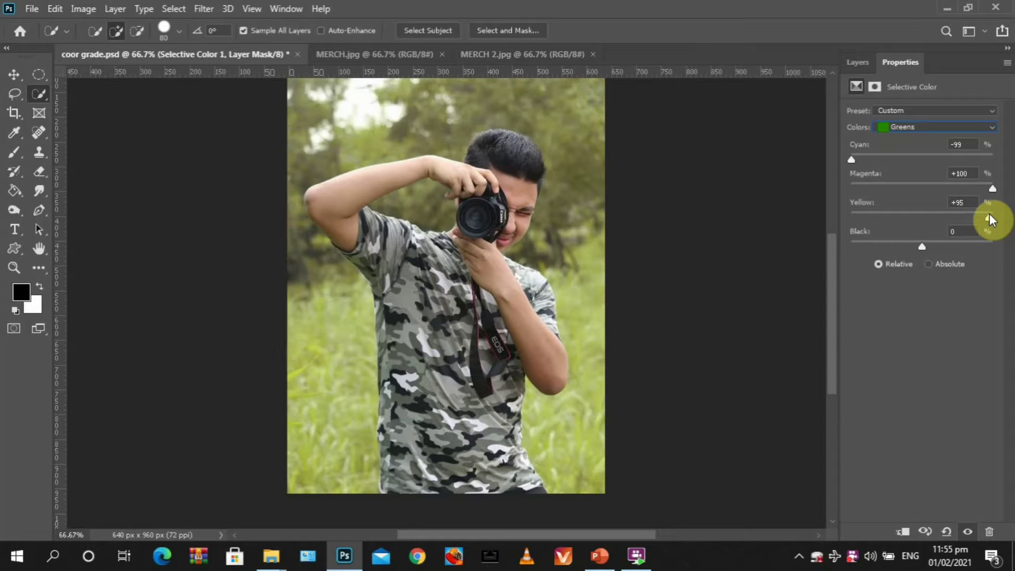
Set the Yellows of the Selective Color adjustment to Cyan -98, Magenta +62 and Yellow +93.
left_click(918, 128)
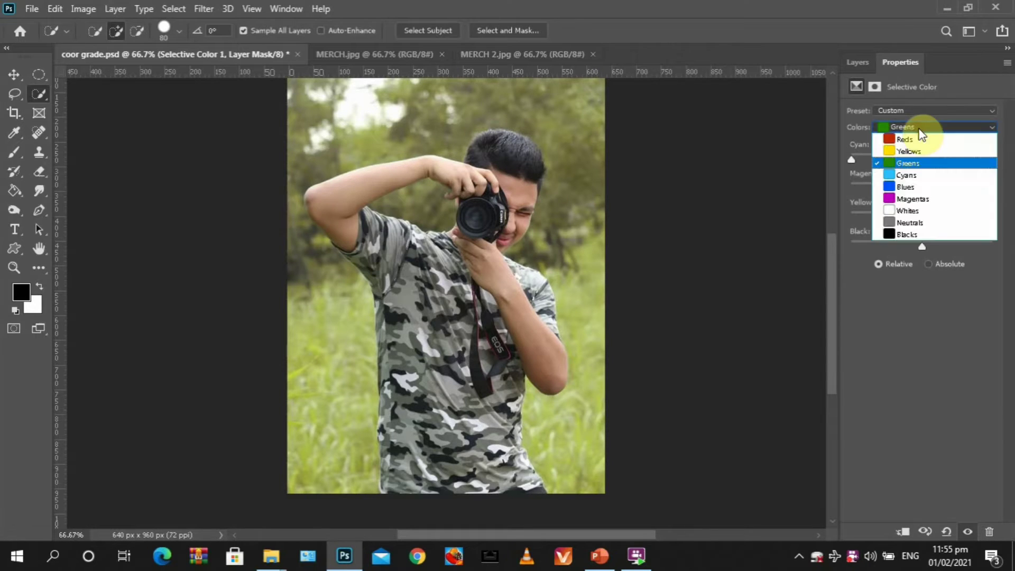
left_click(914, 152)
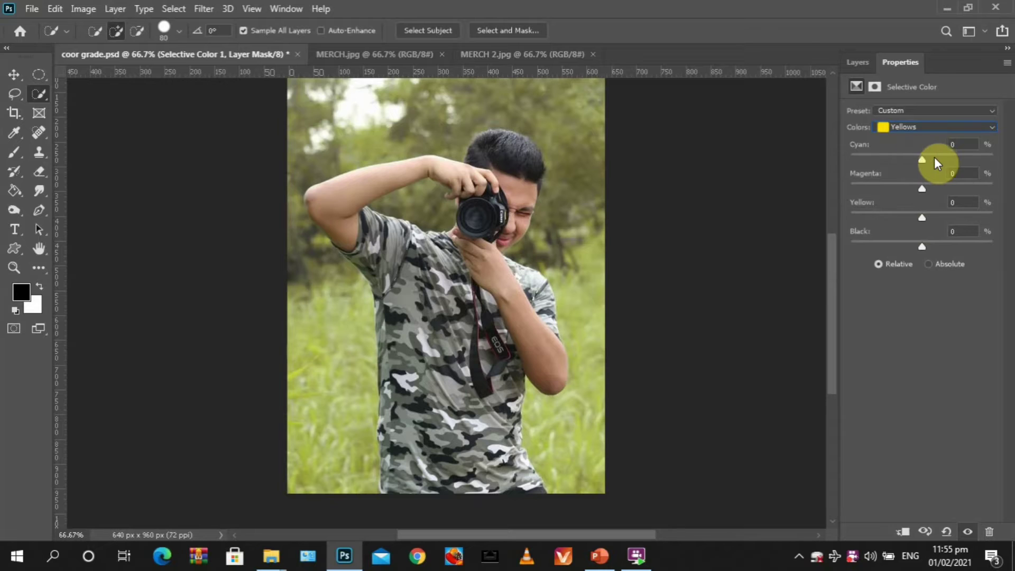
left_click_drag(920, 160, 864, 163)
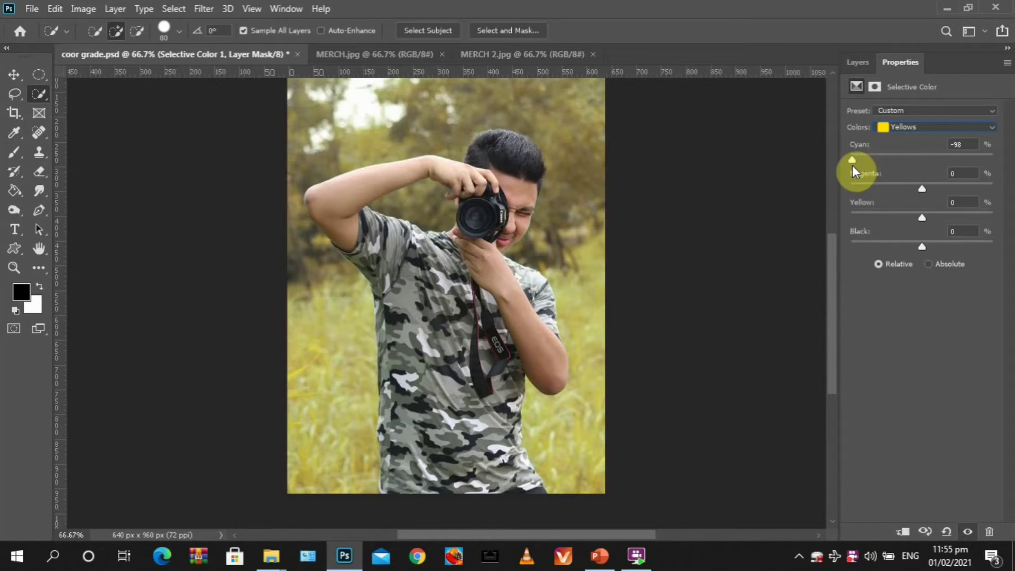
left_click(923, 189)
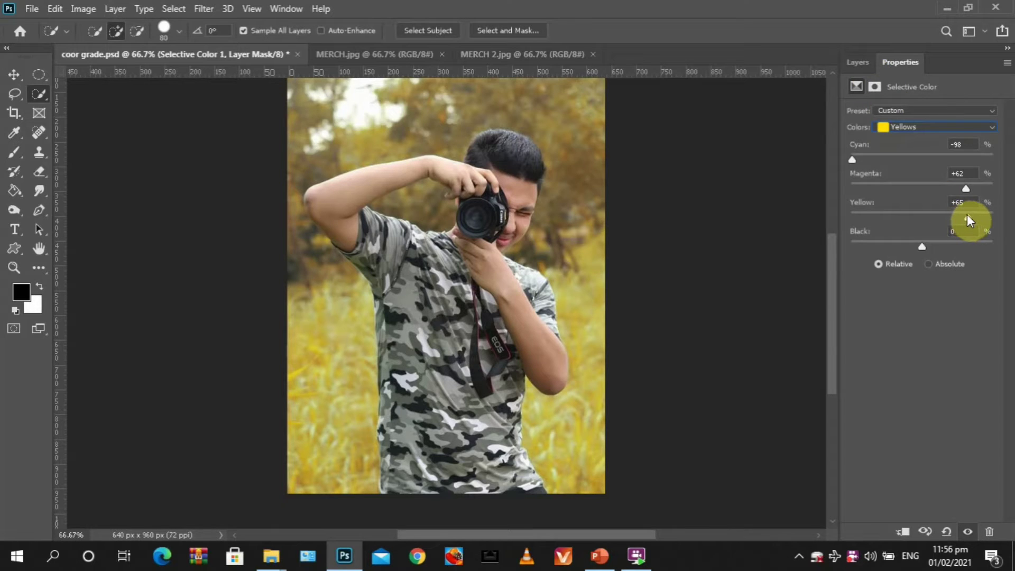
left_click_drag(966, 214, 989, 214)
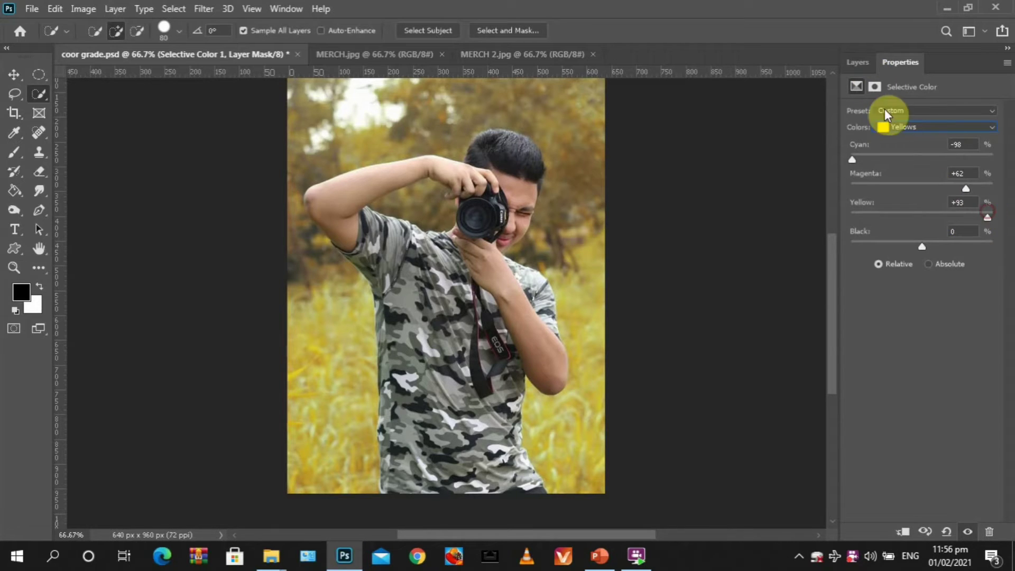
Add a Hue/Saturation adjustment above the Selective Color layer with Hue -21 and Saturation +7.
left_click(863, 61)
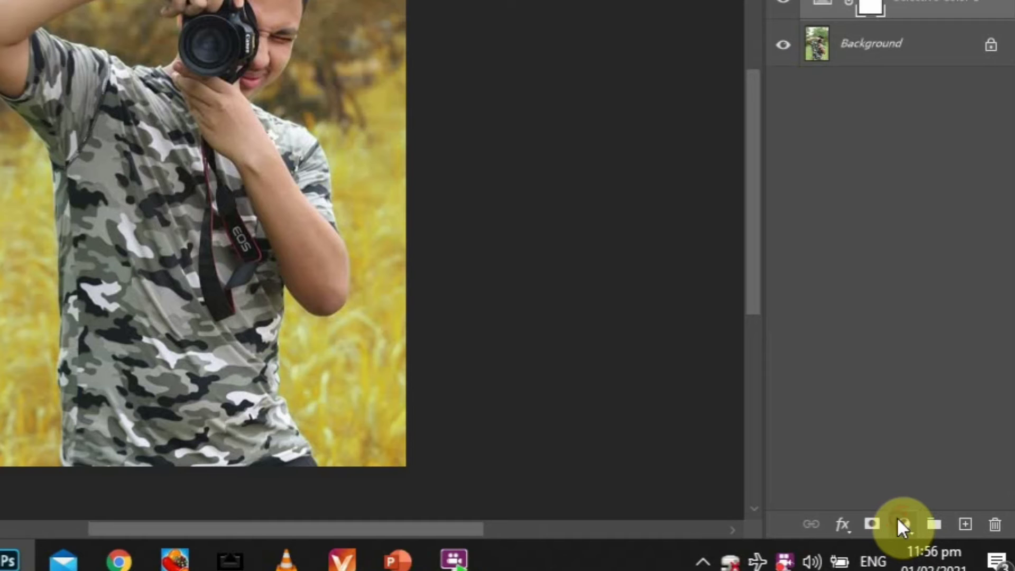
left_click(930, 531)
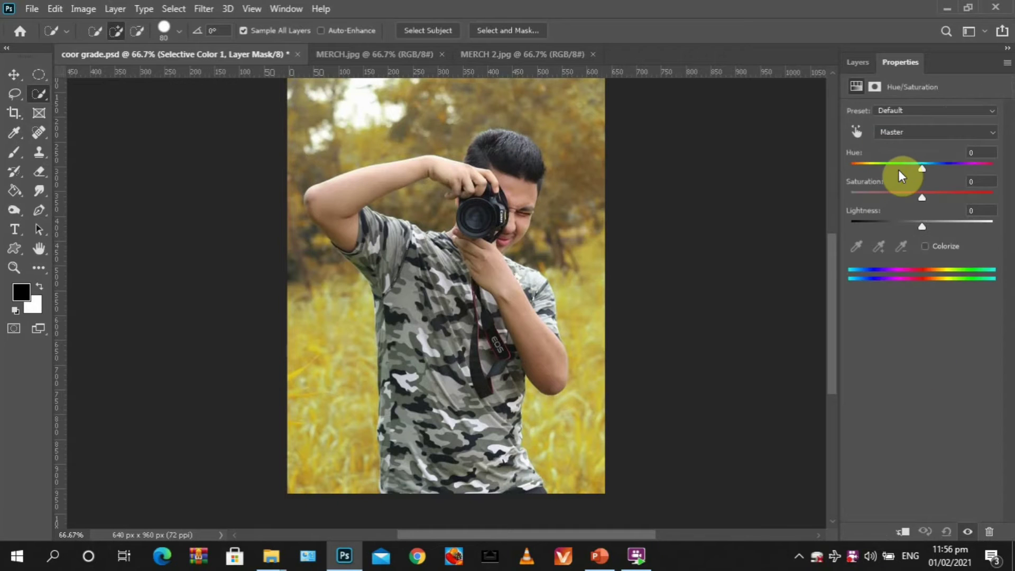
mouse_move(921, 169)
left_mouse_down()
mouse_move(858, 180)
mouse_move(906, 180)
left_mouse_up()
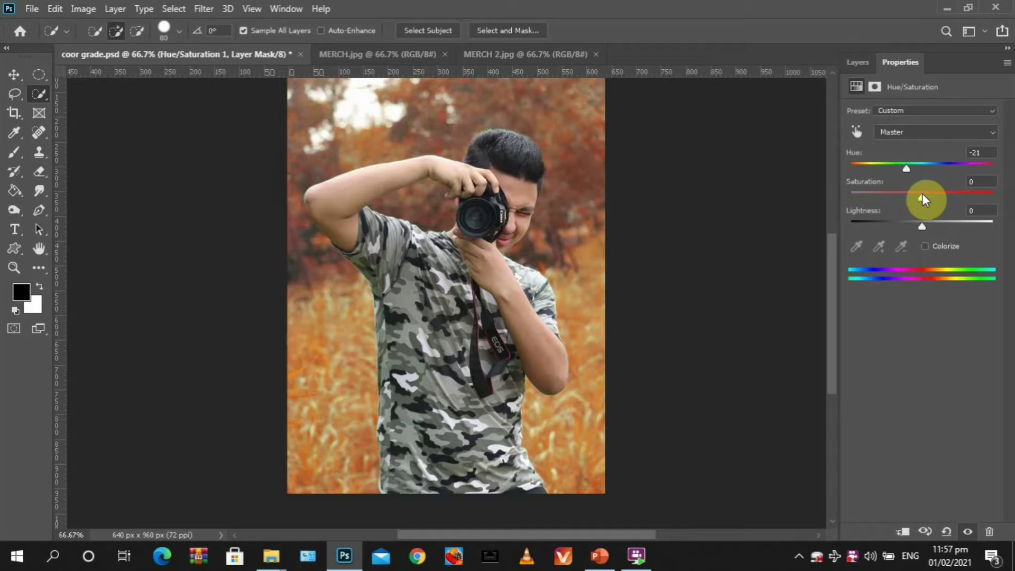
left_click_drag(923, 195, 929, 196)
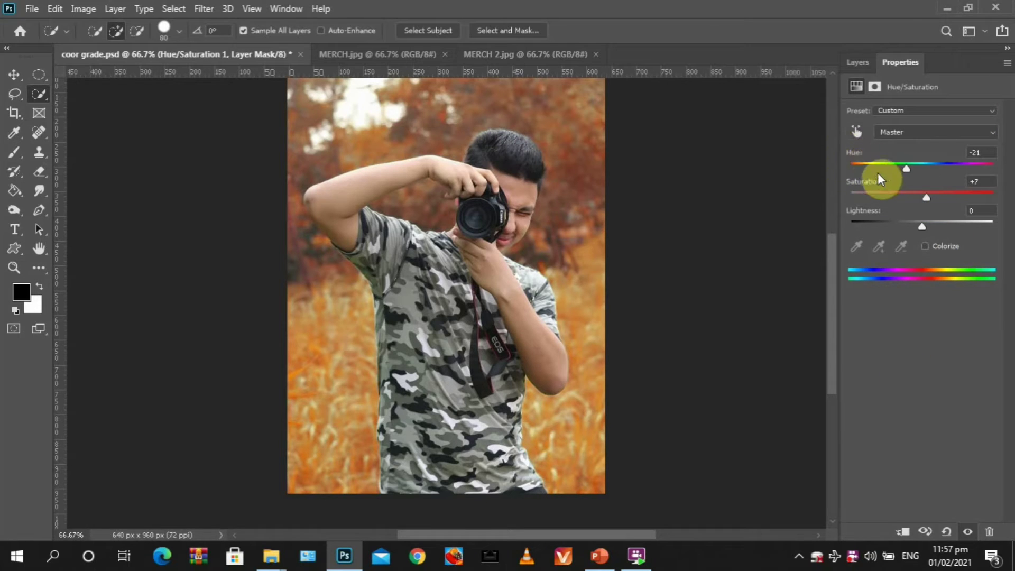
Add a Brightness/Contrast adjustment above the Hue/Saturation layer with Brightness -16 and Contrast 12.
left_click(865, 68)
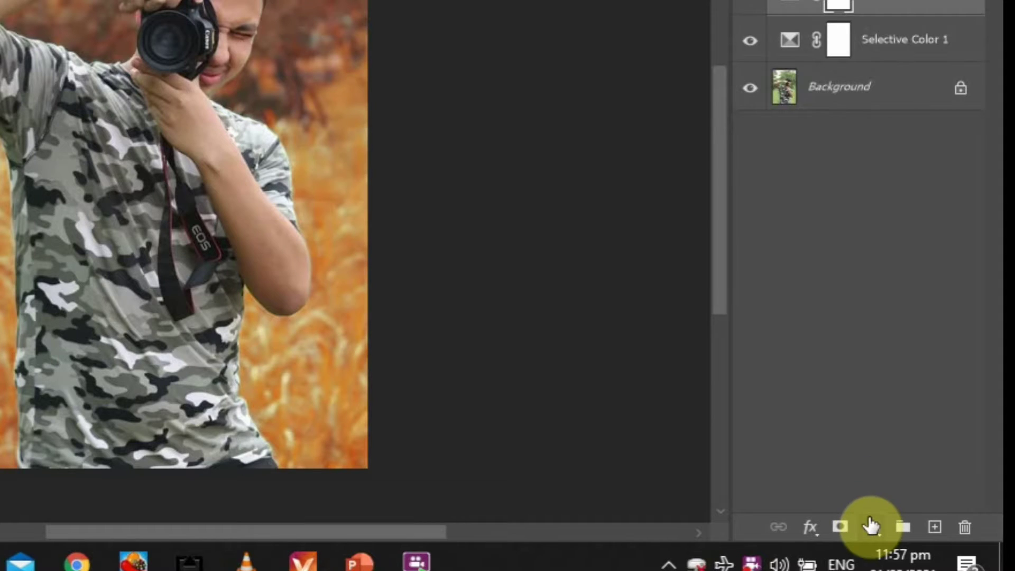
left_click(931, 531)
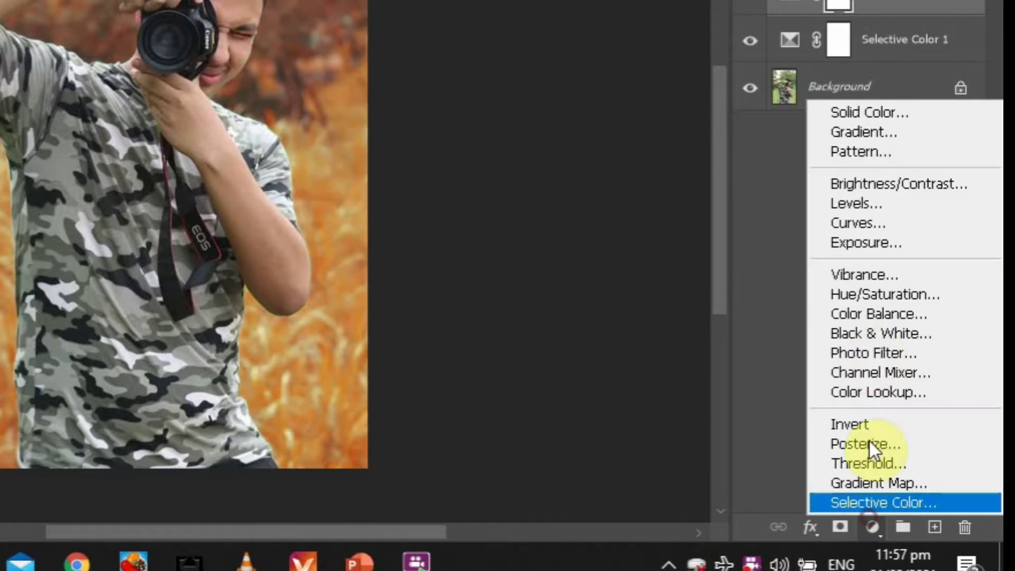
left_click(848, 181)
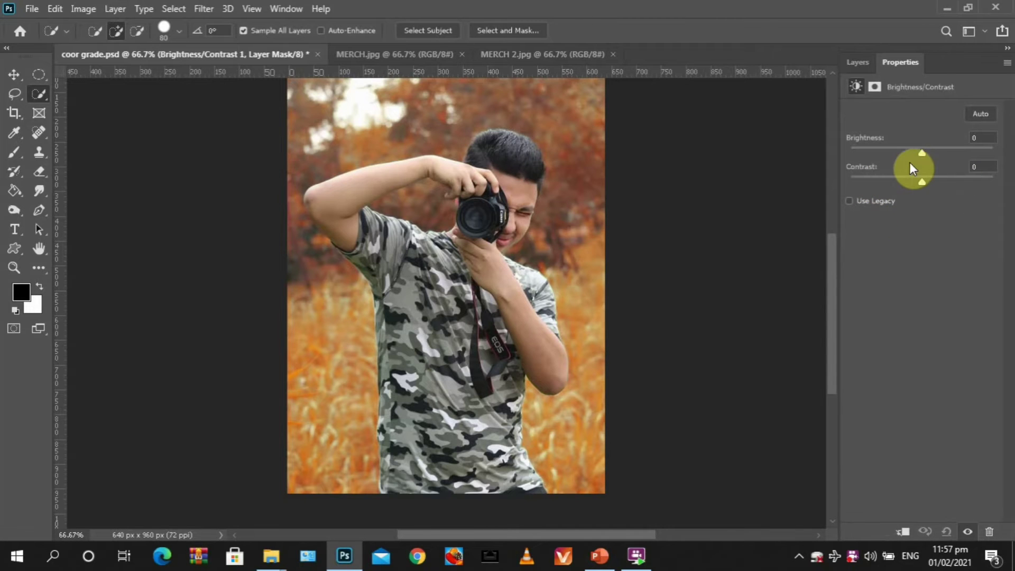
left_click_drag(921, 153, 931, 182)
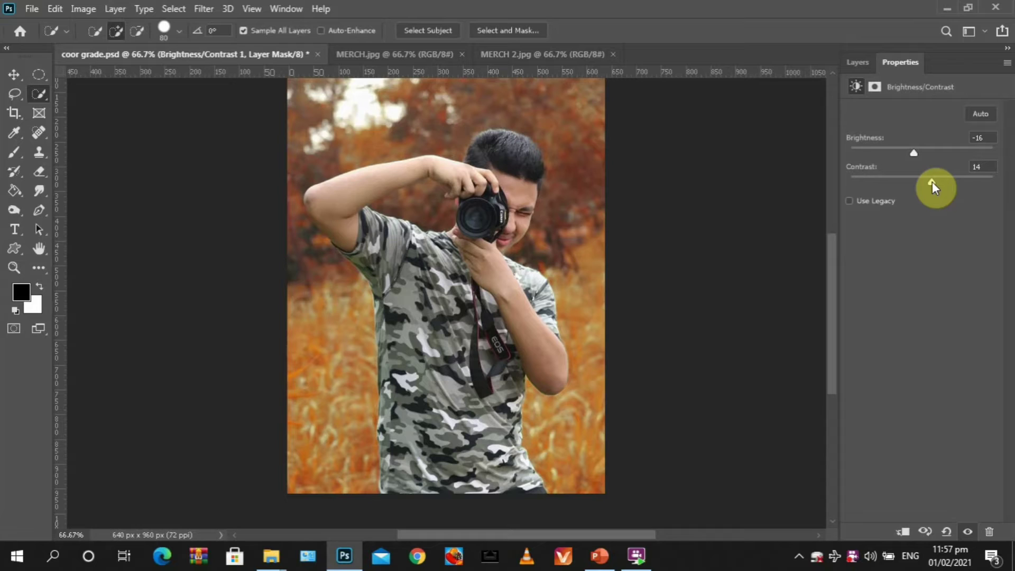
left_click_drag(947, 182, 925, 182)
left_click_drag(927, 181, 929, 181)
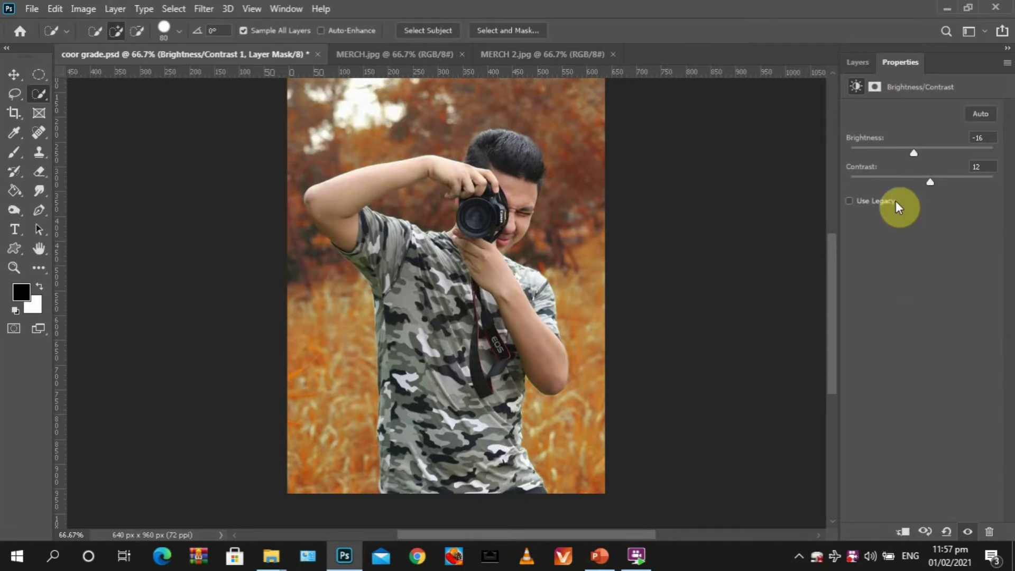
Add a Levels adjustment above the Brightness/Contrast layer with input black 11, midtones 1.11 and white 244.
left_click(858, 61)
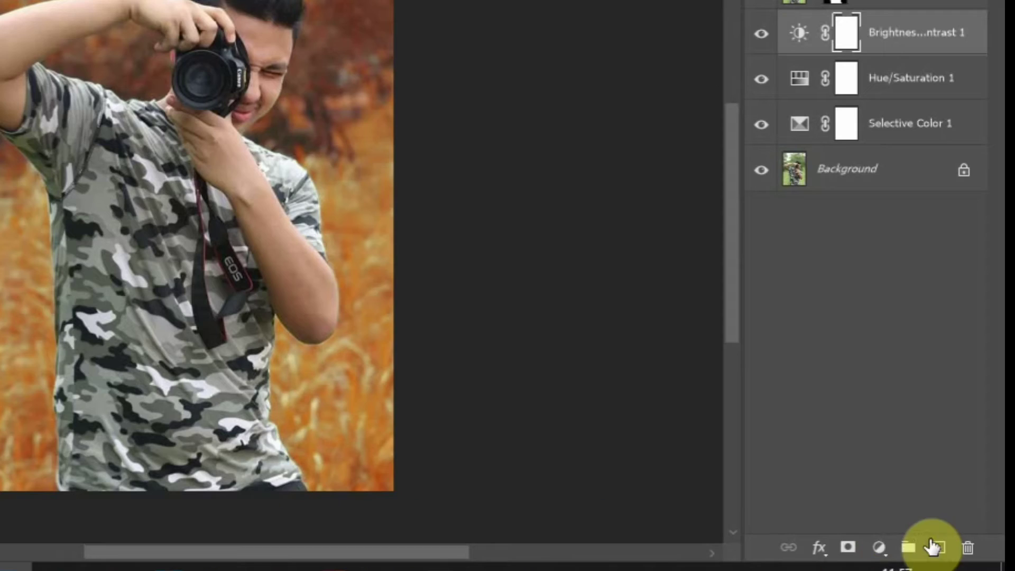
left_click(871, 548)
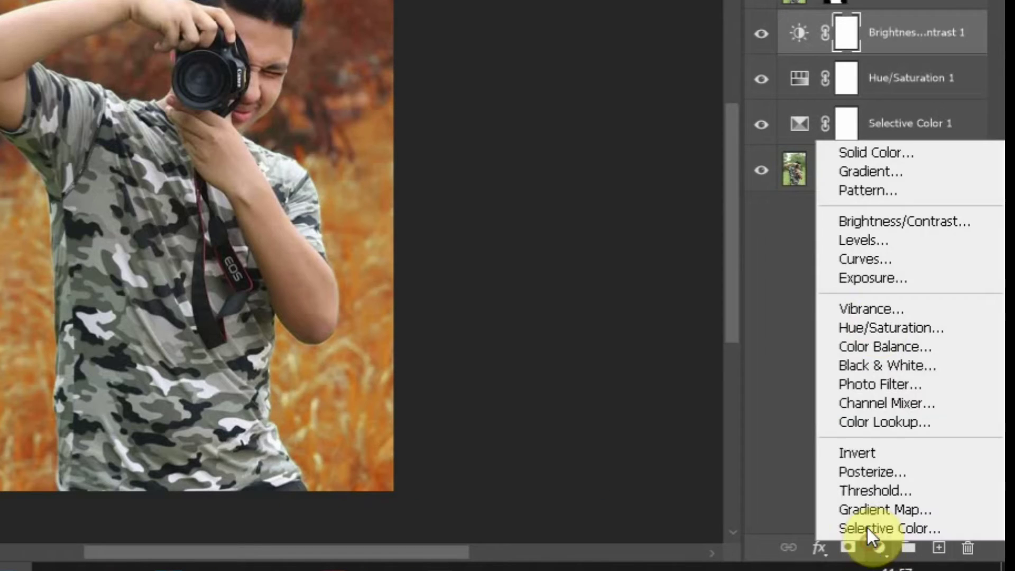
left_click(852, 245)
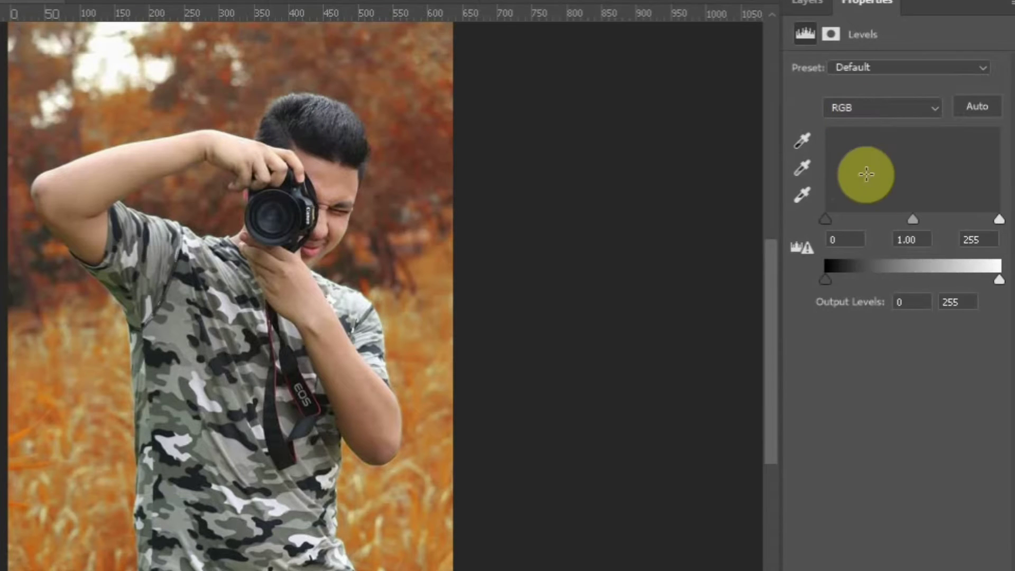
left_click_drag(829, 221, 831, 221)
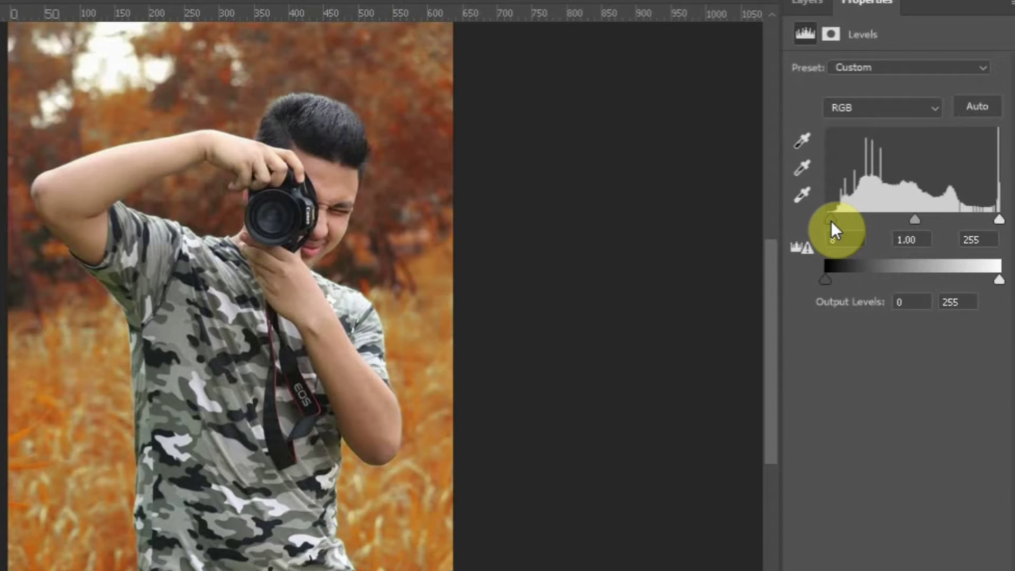
left_click_drag(831, 221, 833, 221)
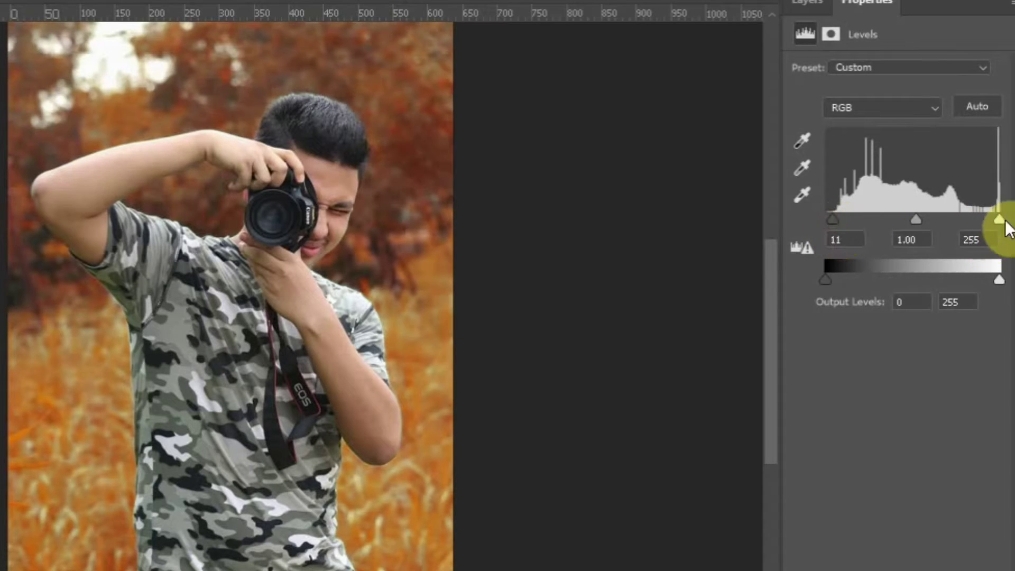
left_click_drag(997, 219, 992, 219)
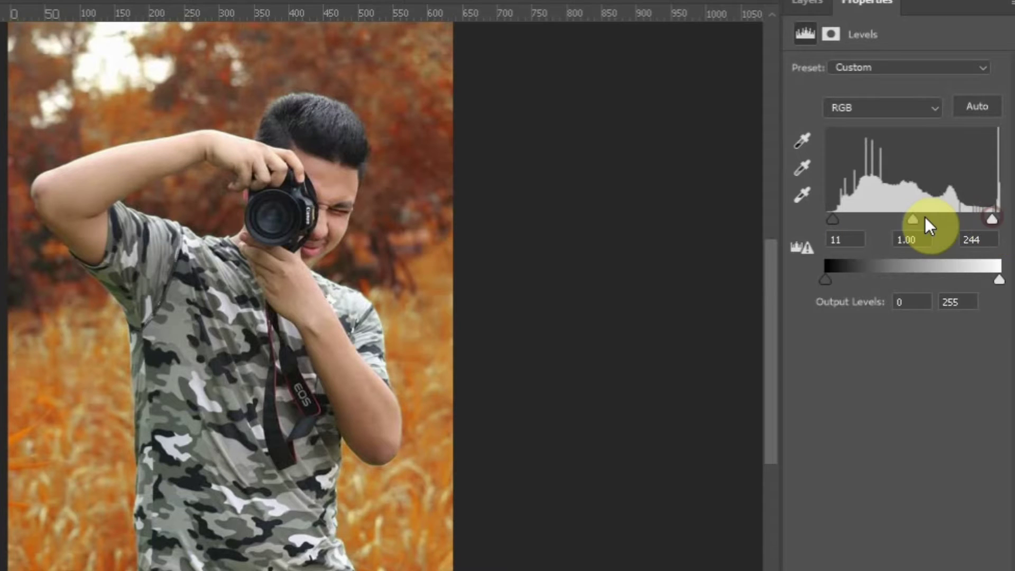
left_click_drag(914, 220, 907, 220)
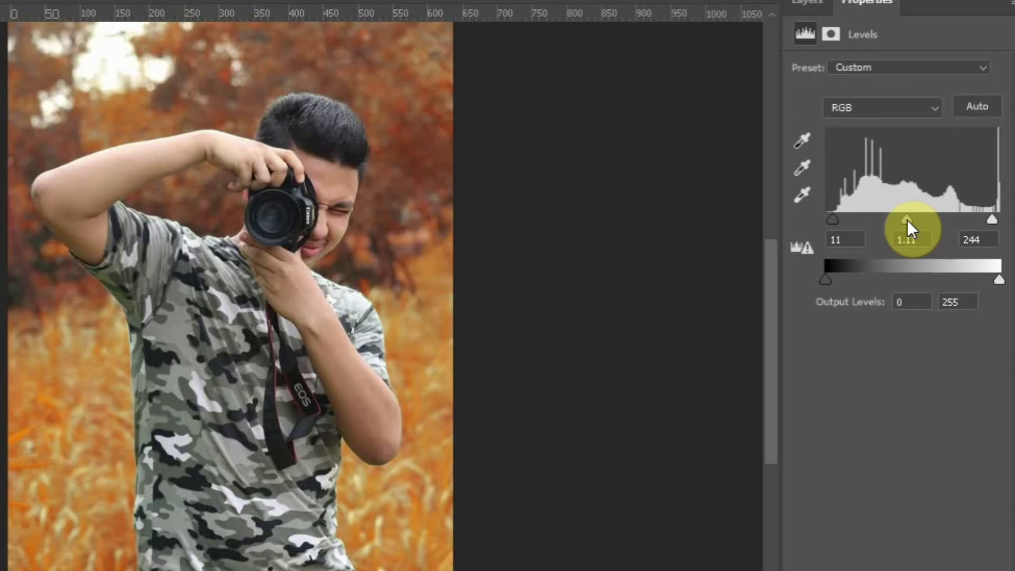
Lower the midtones of the Levels adjustment to 0.90 to darken the background.
mouse_move(907, 220)
left_mouse_down()
mouse_move(918, 220)
mouse_move(908, 220)
left_mouse_up()
mouse_move(908, 220)
left_mouse_down()
mouse_move(928, 221)
mouse_move(912, 225)
left_mouse_up()
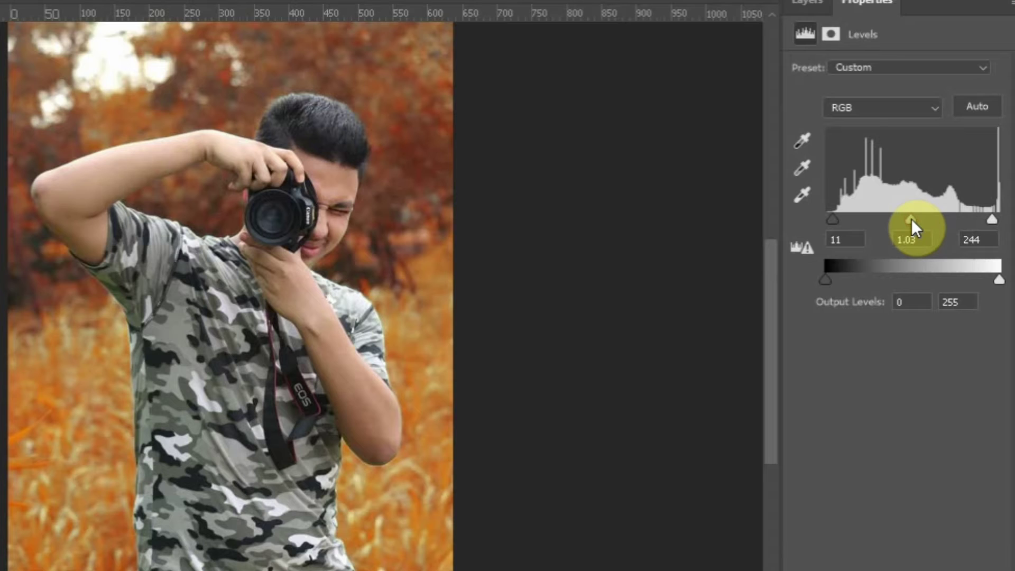
left_click_drag(911, 218, 920, 219)
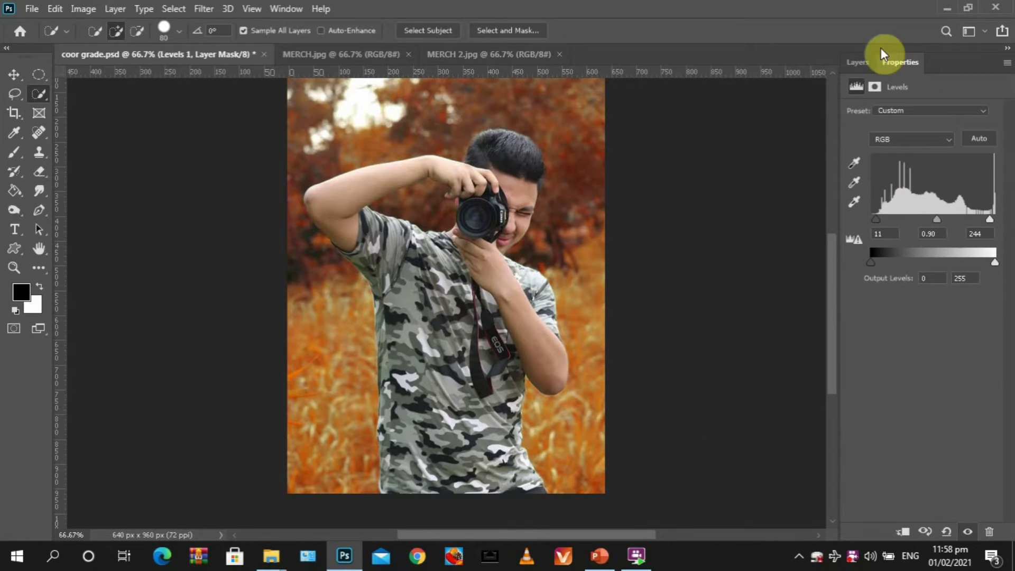
Rename the masked Layer 1 of the man as "subject".
left_click(857, 64)
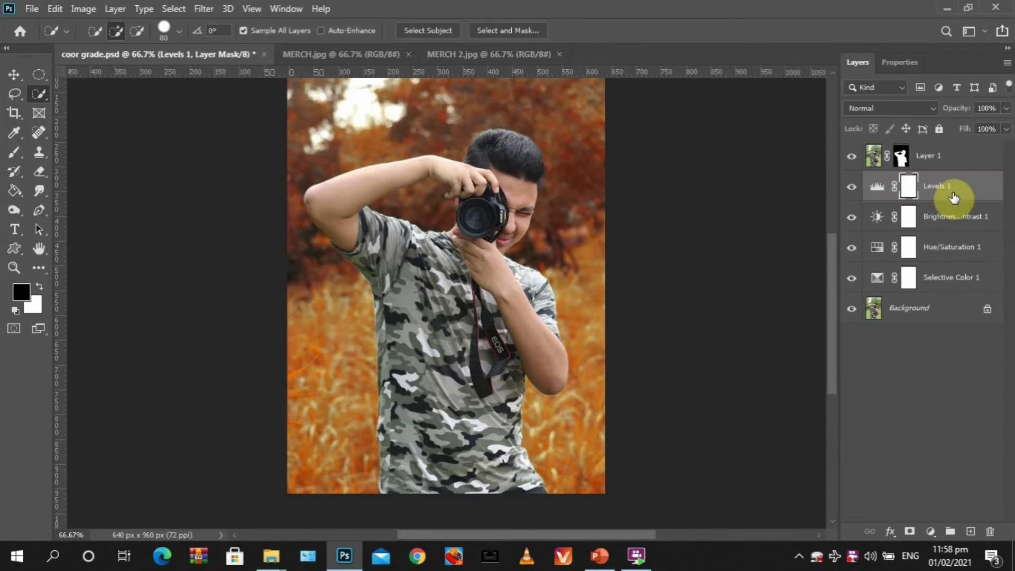
left_click(931, 155)
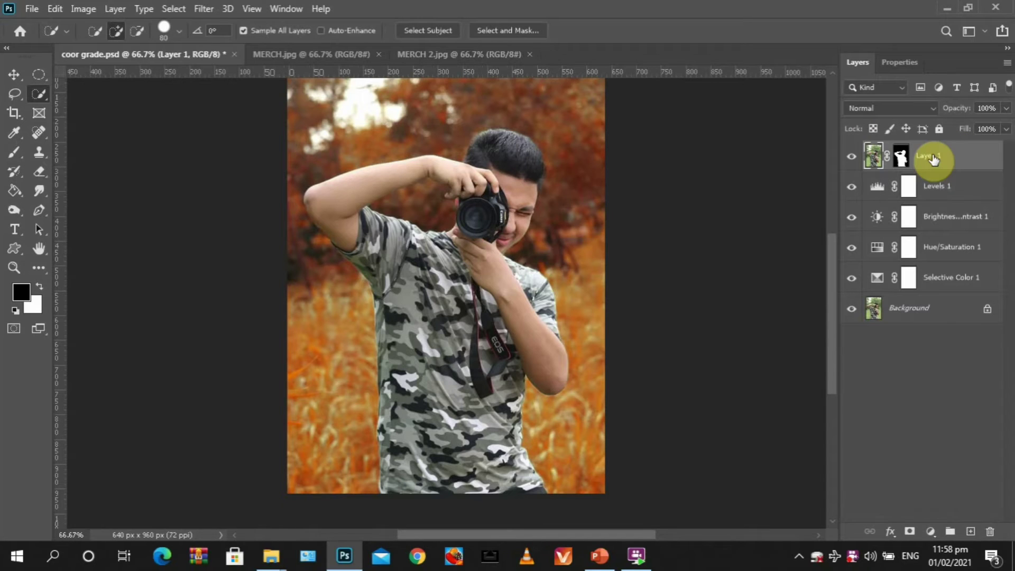
double_click(929, 154)
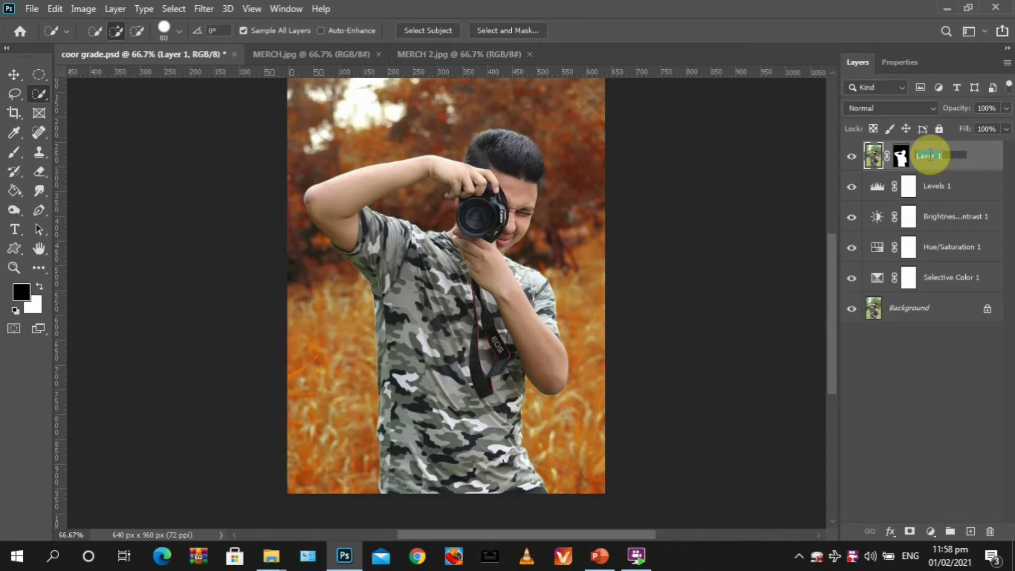
type("subject")
key("Return")
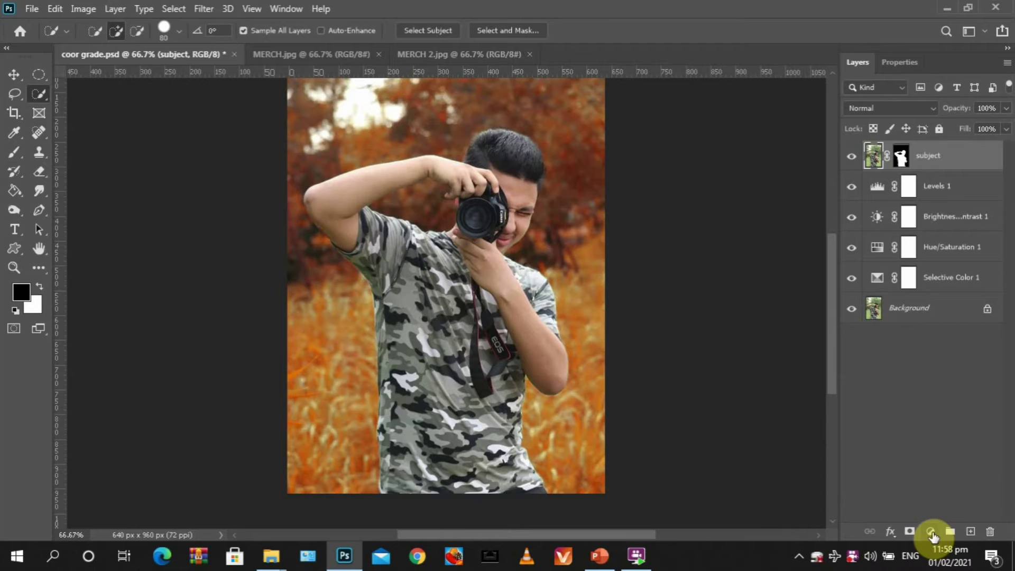
Add a Selective Color adjustment clipped to the subject layer, with Yellows at Cyan -28, Magenta +15 and Yellow +17.
left_click(931, 532)
left_click(939, 524)
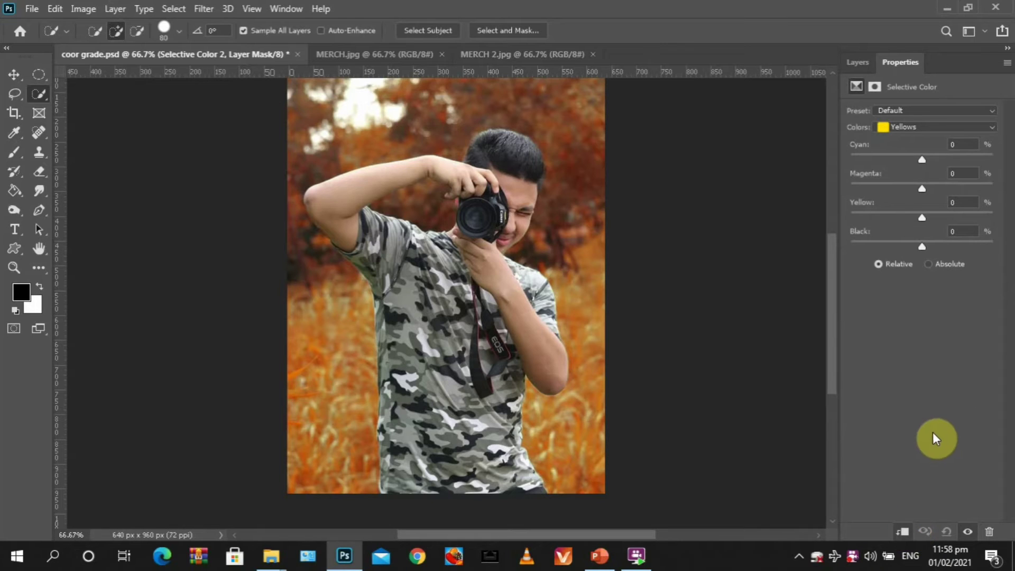
left_click_drag(922, 159, 935, 221)
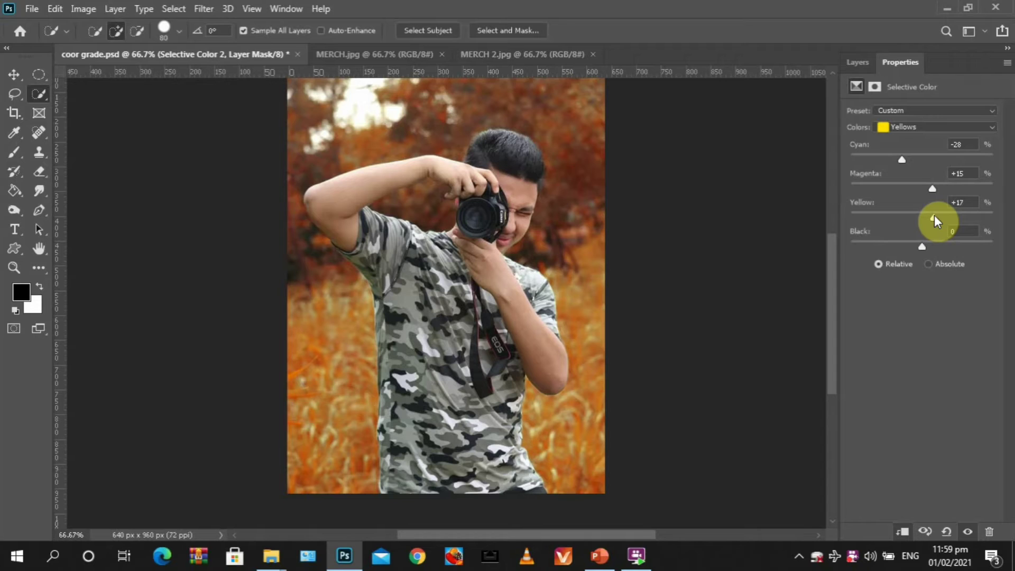
Set the Reds of the subject's Selective Color adjustment to Cyan -19, Magenta +18 and Yellow +14.
left_click(939, 130)
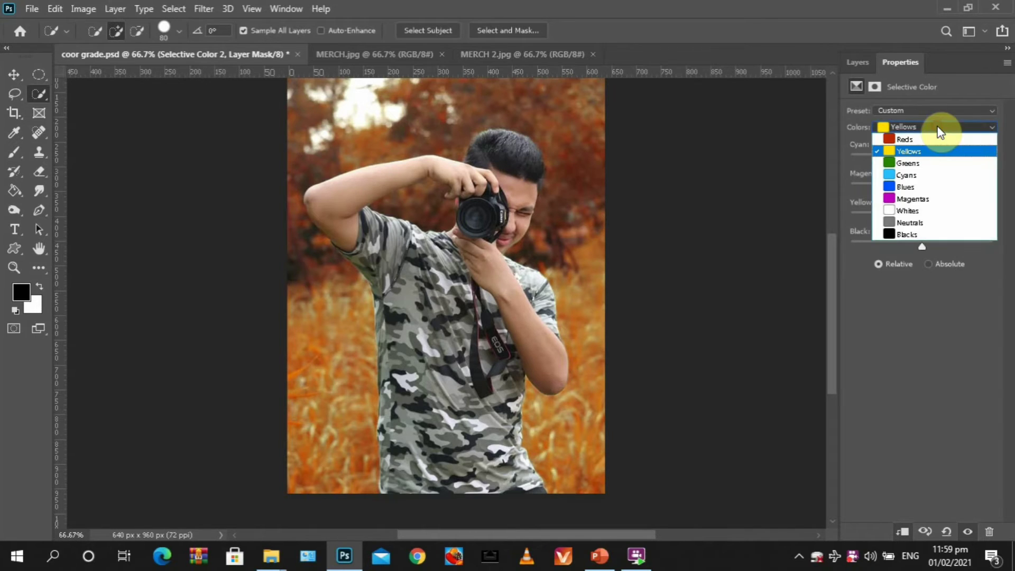
left_click(931, 140)
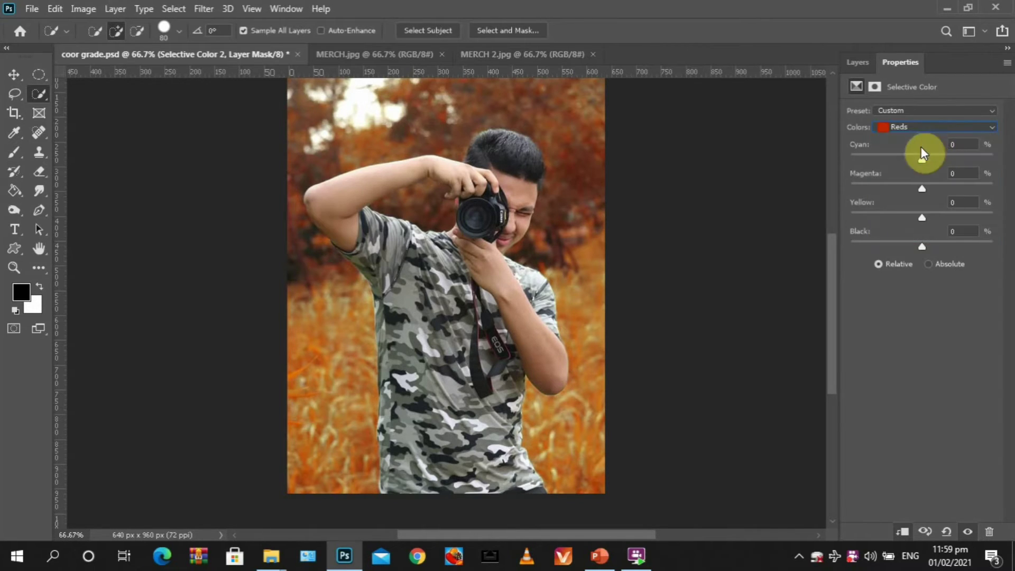
left_click_drag(923, 153, 933, 221)
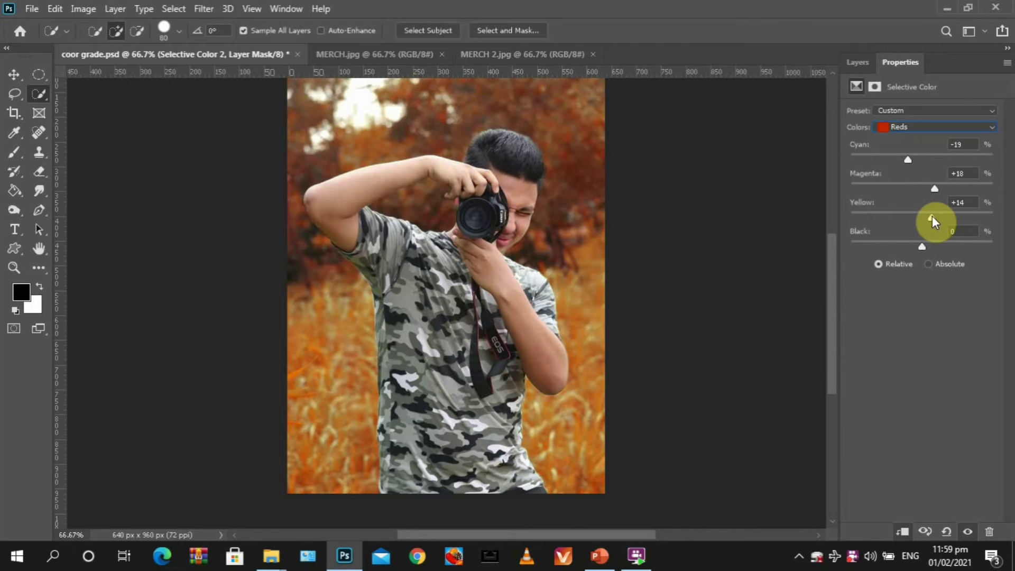
Add a Brightness/Contrast adjustment above Selective Color 2, clipped to the subject, with Brightness -12 and Contrast 16.
left_click(861, 69)
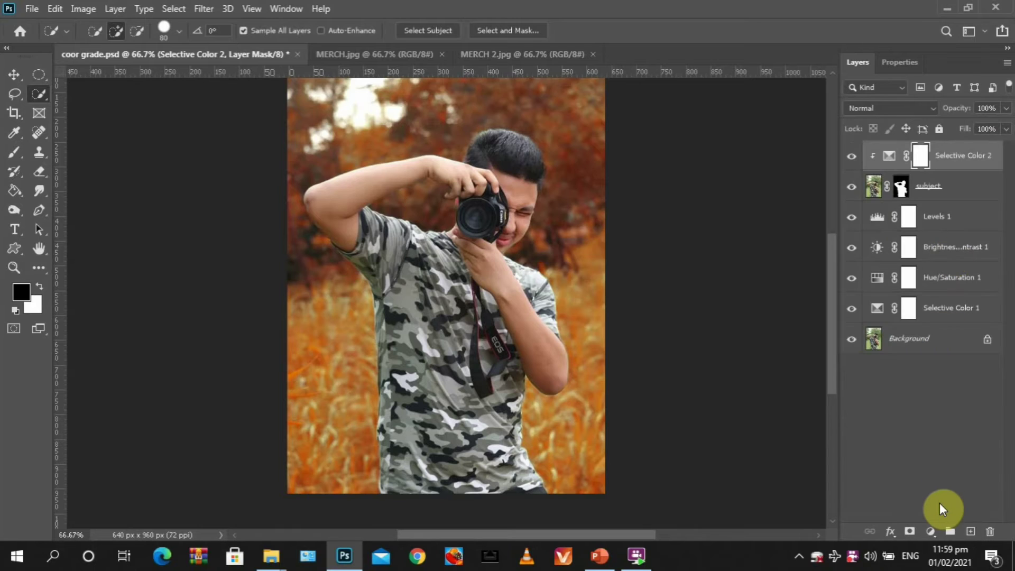
left_click(929, 529)
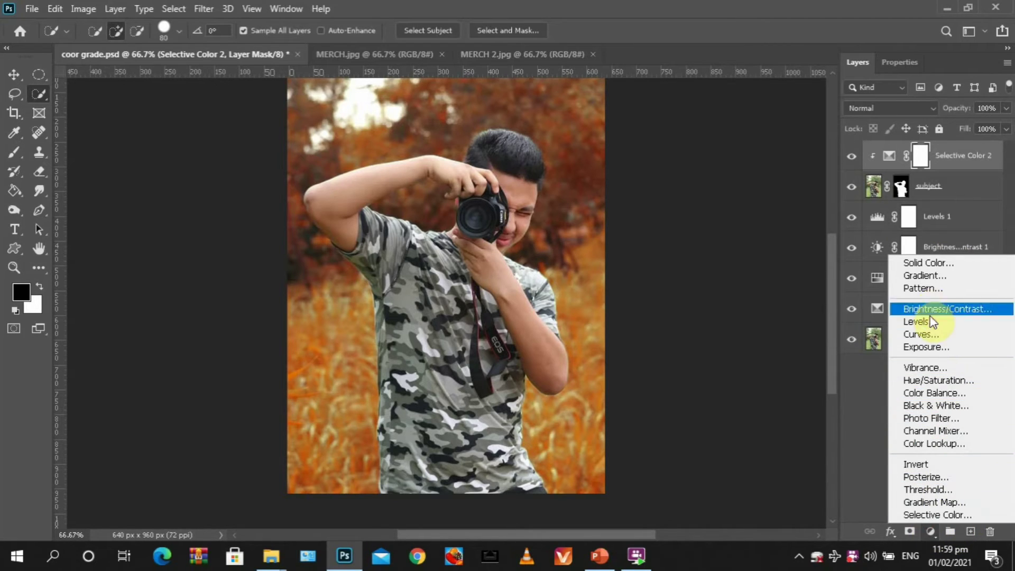
left_click(930, 311)
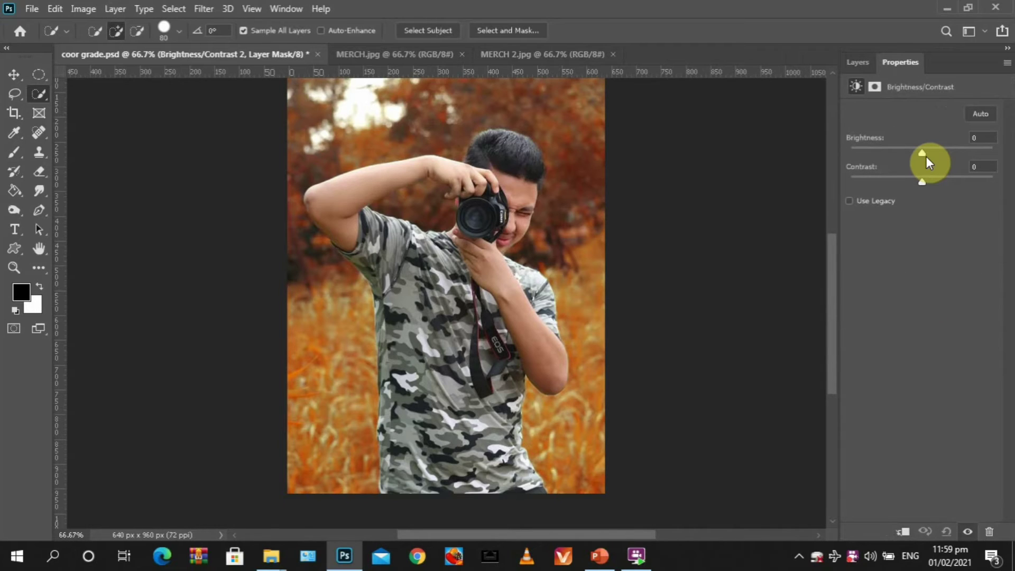
left_click_drag(927, 157, 917, 153)
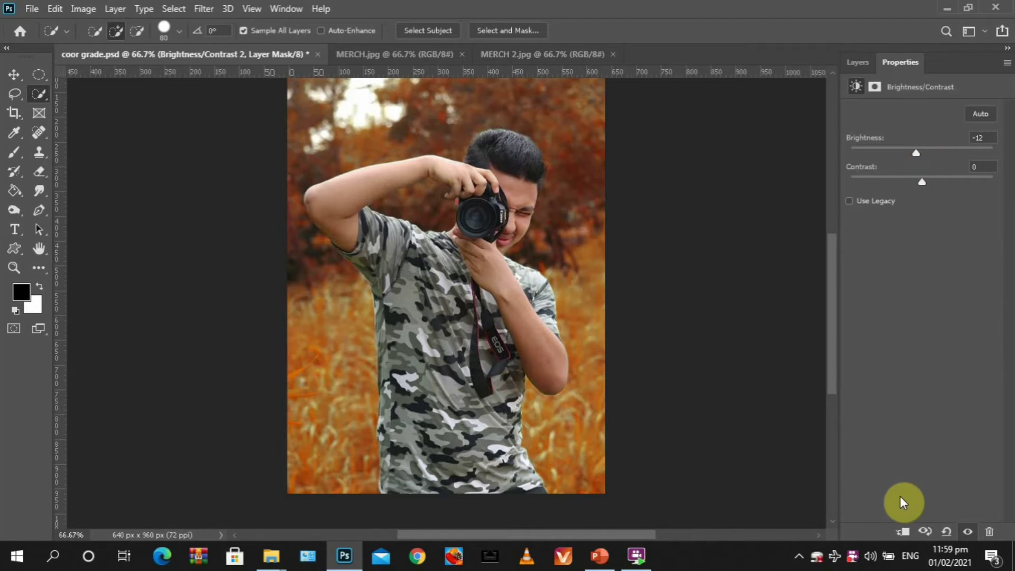
left_click(902, 530)
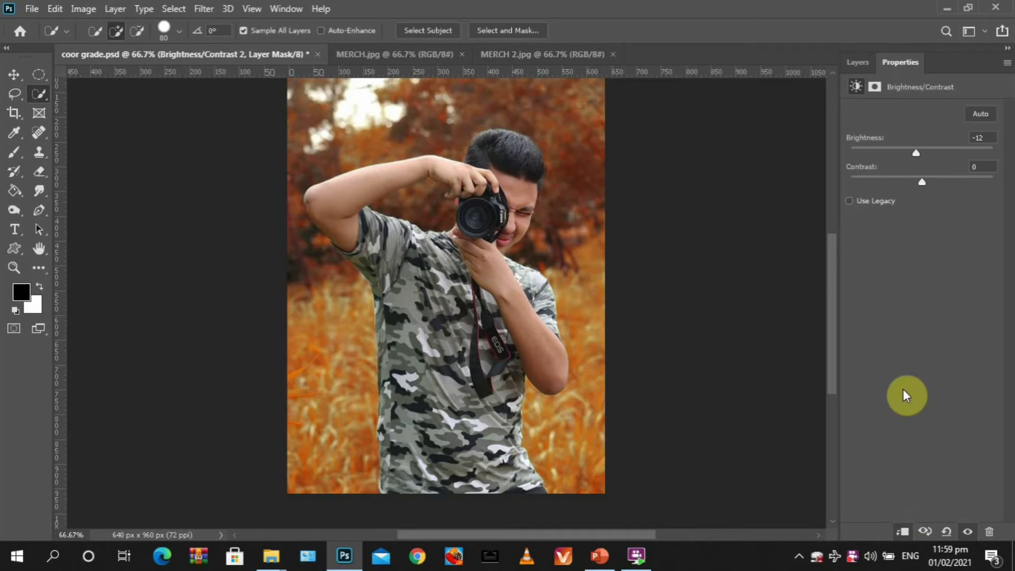
left_click_drag(934, 184, 934, 184)
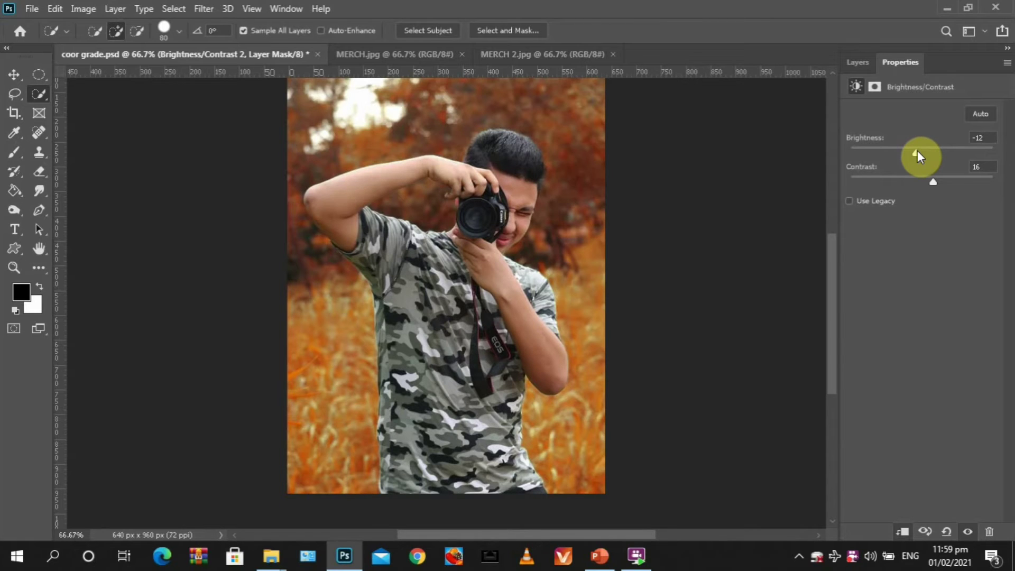
mouse_move(919, 156)
left_mouse_down()
mouse_move(928, 158)
mouse_move(916, 160)
left_mouse_up()
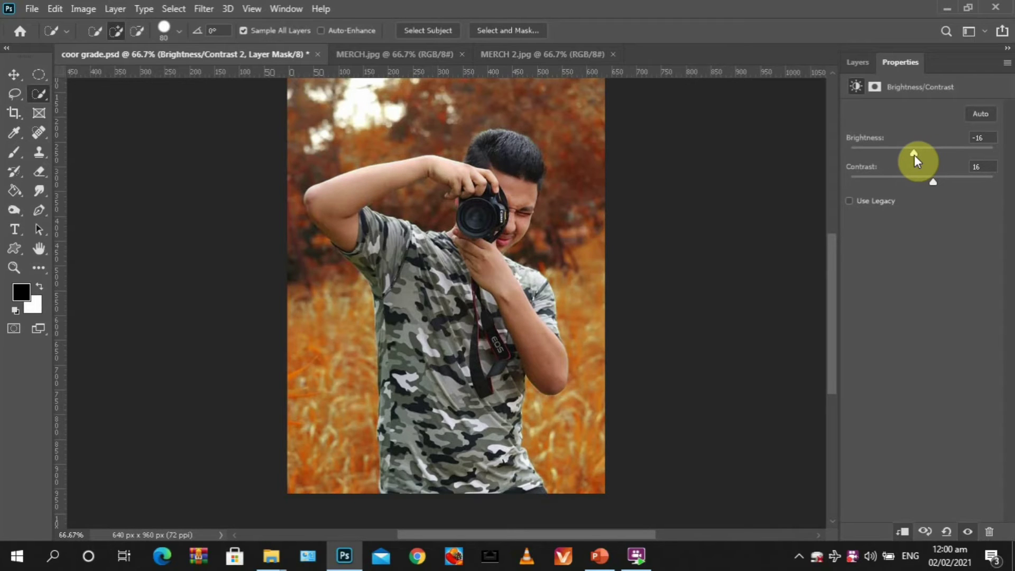
left_click_drag(916, 161, 918, 161)
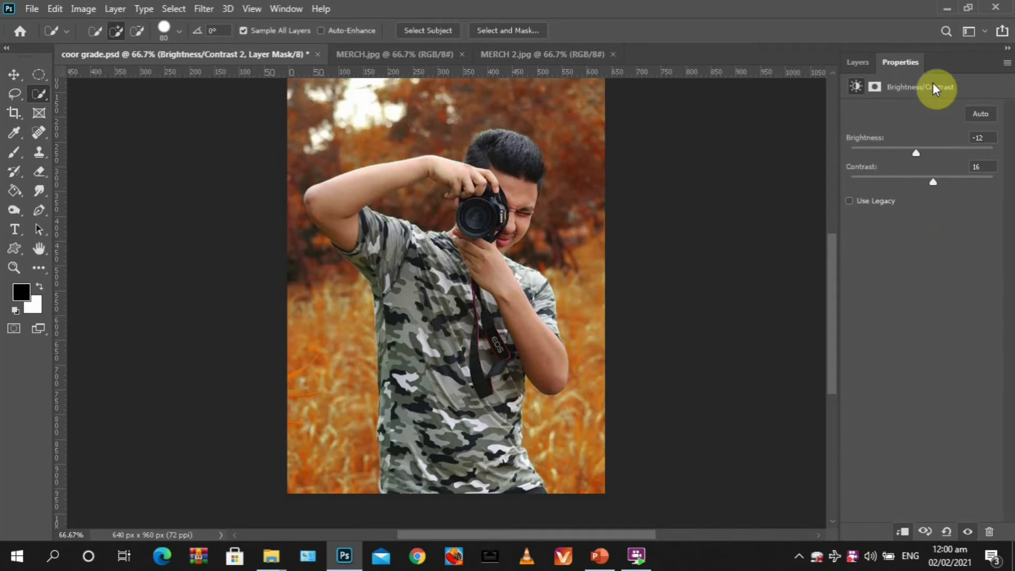
Add a Vibrance adjustment at the top of the stack, clipped to the subject, with Vibrance +35.
left_click(867, 64)
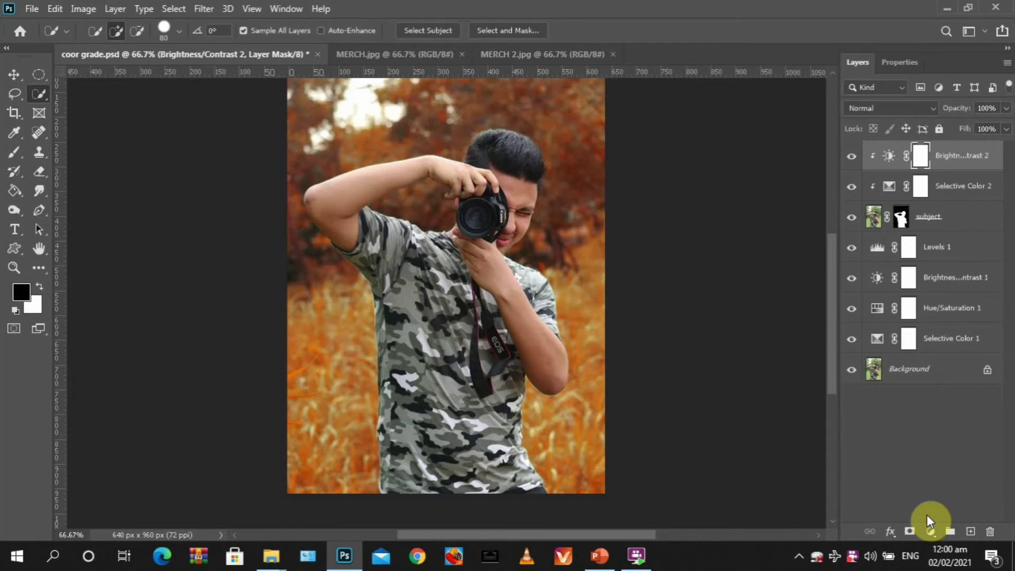
left_click(931, 530)
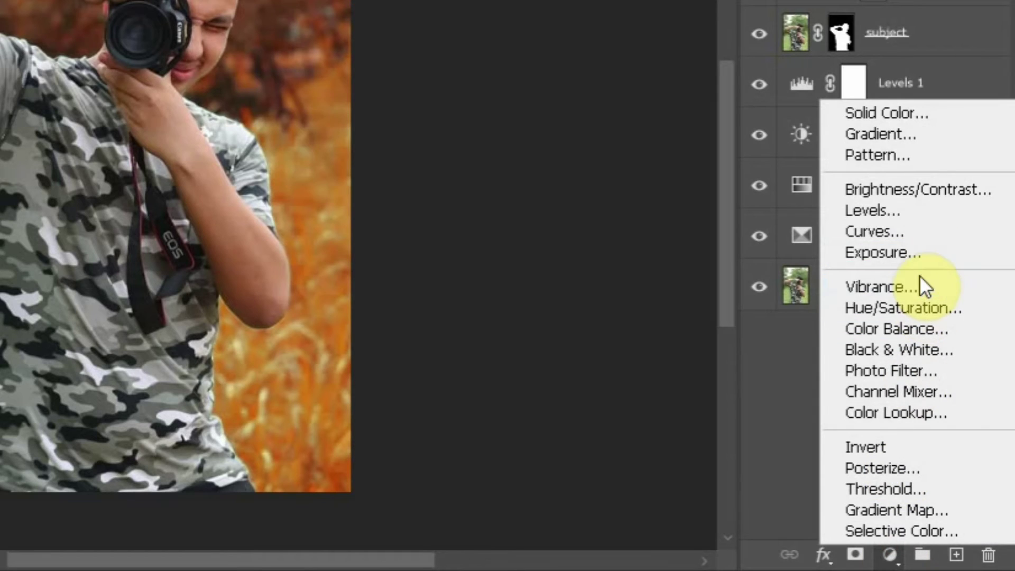
left_click(920, 286)
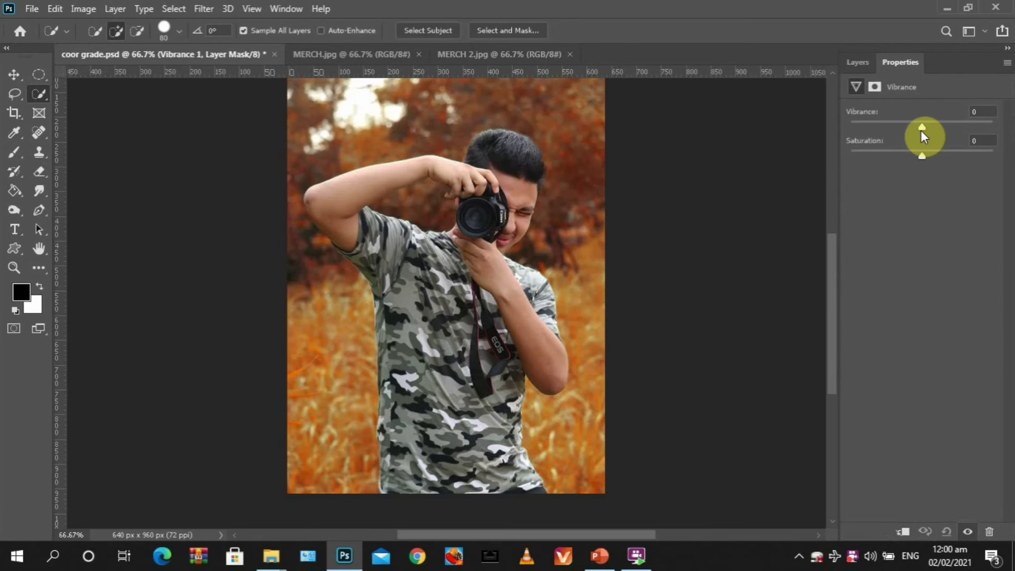
left_click_drag(922, 126, 947, 127)
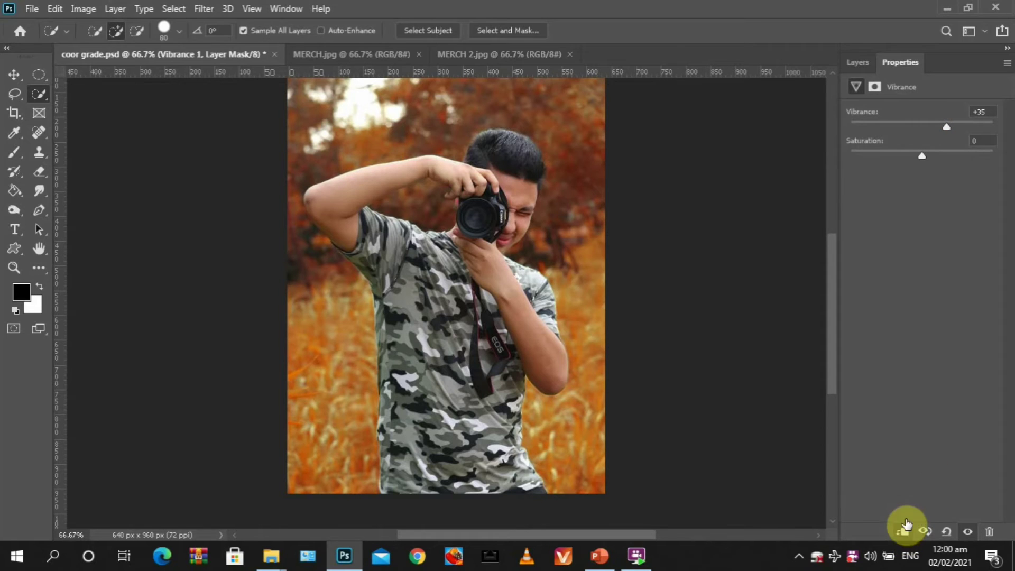
left_click(901, 532)
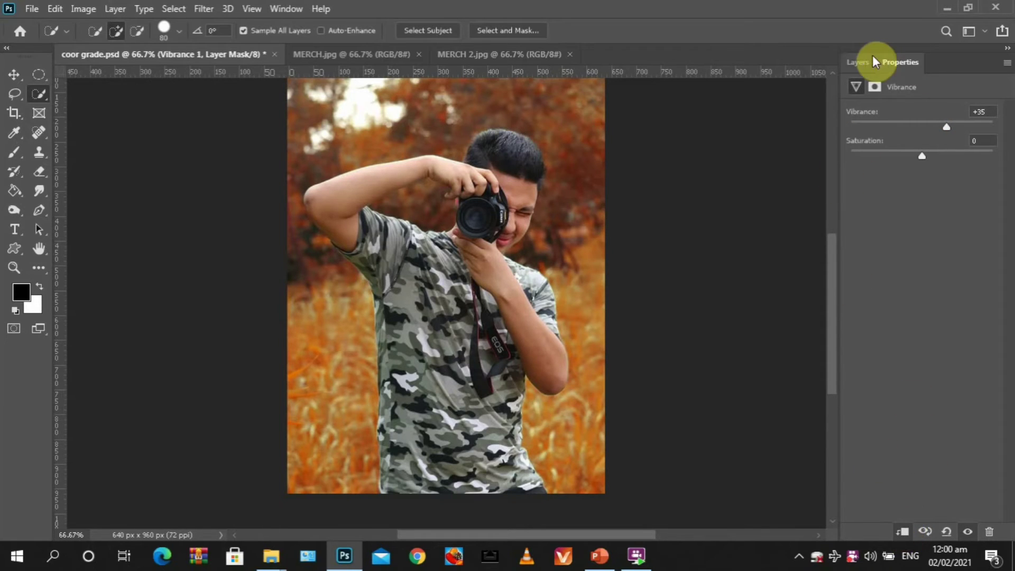
Compare the graded portrait with the original by temporarily hiding every layer except Background.
left_click(856, 62)
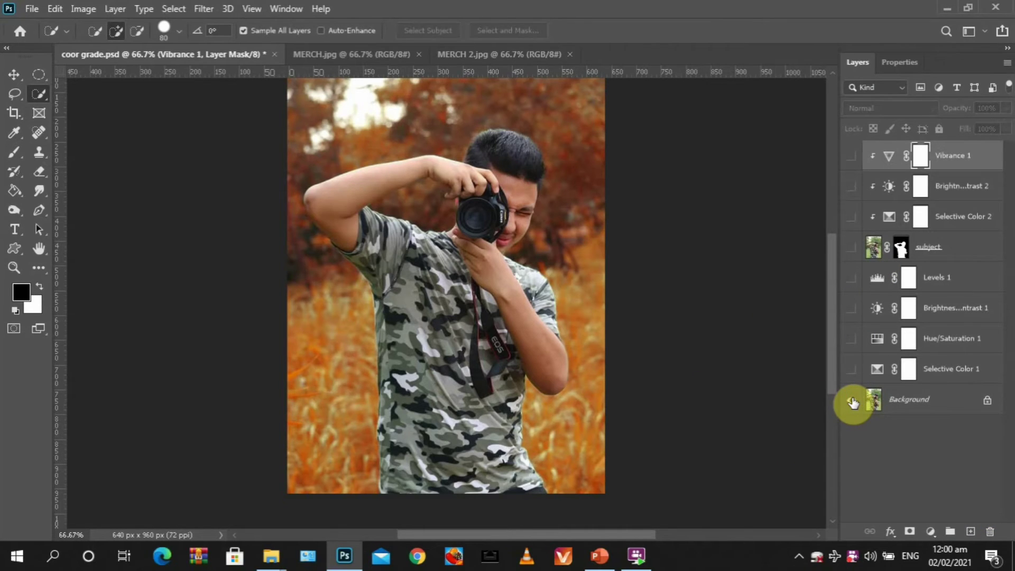
left_click(853, 402, "alt")
left_click(852, 402, "alt")
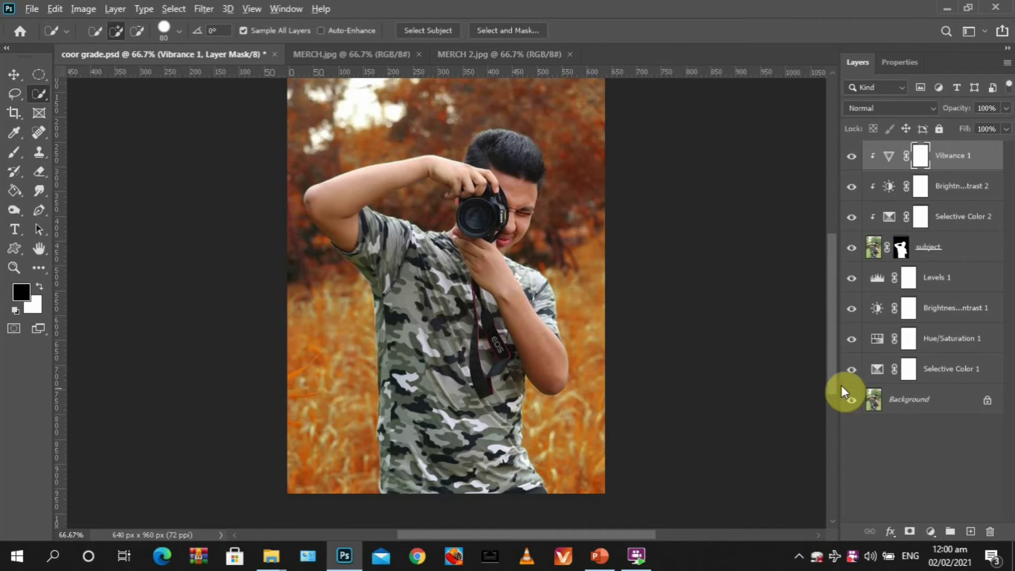
left_click(851, 403, "alt")
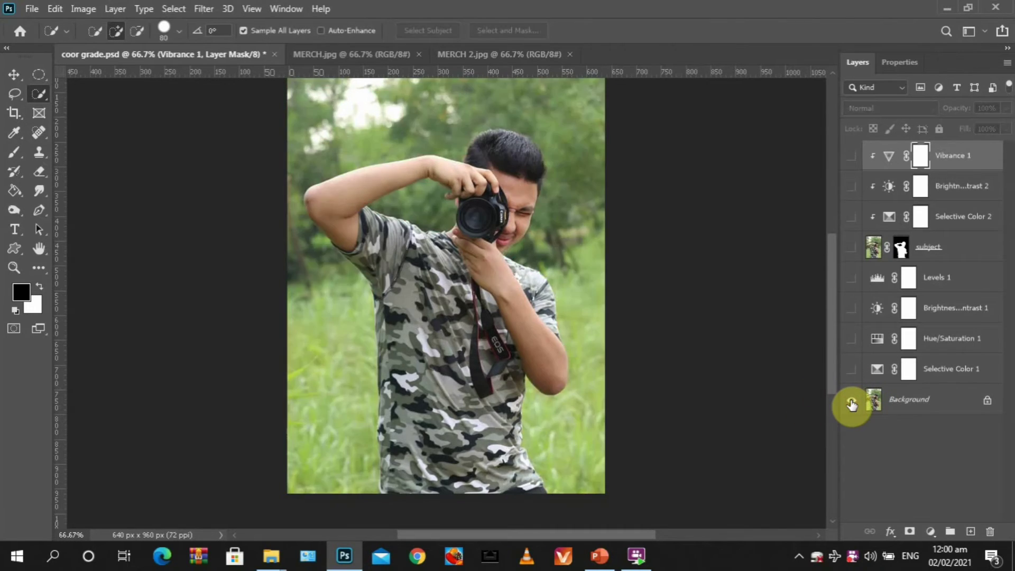
left_click(851, 402, "alt")
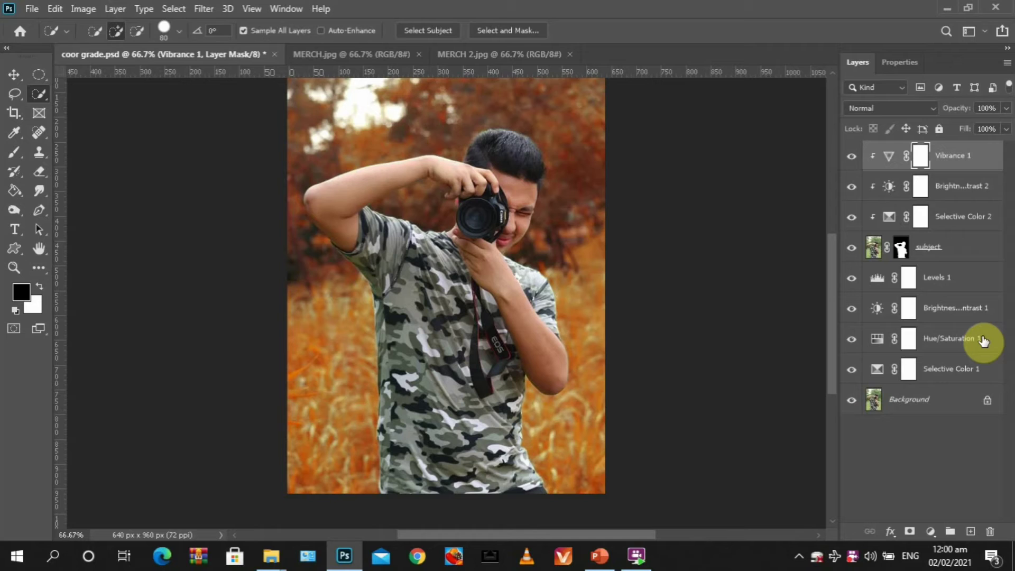
Stamp all visible layers into a new layer at the top and open it in the Camera Raw Filter.
key("ctrl+shift+alt+e")
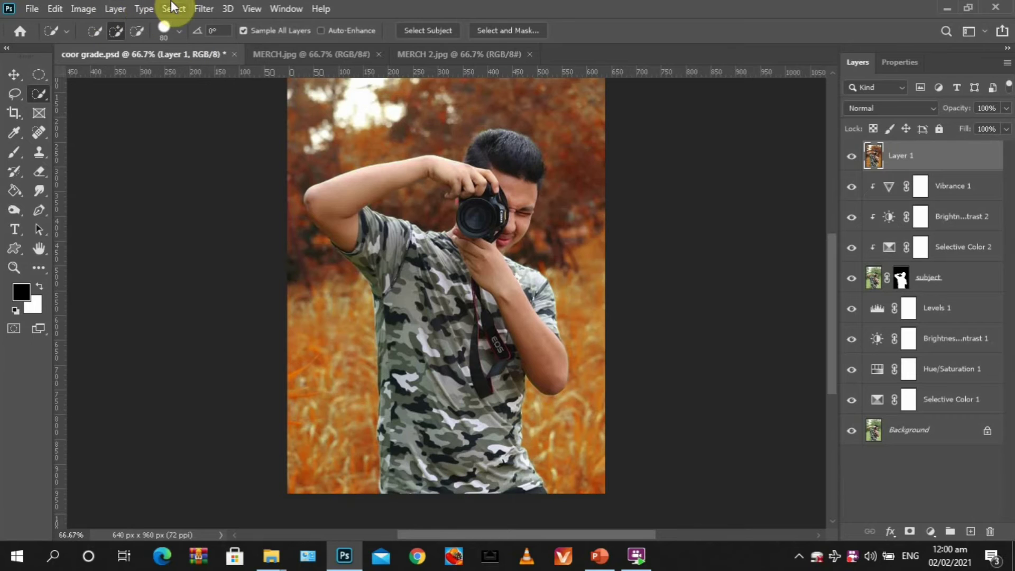
left_click(204, 9)
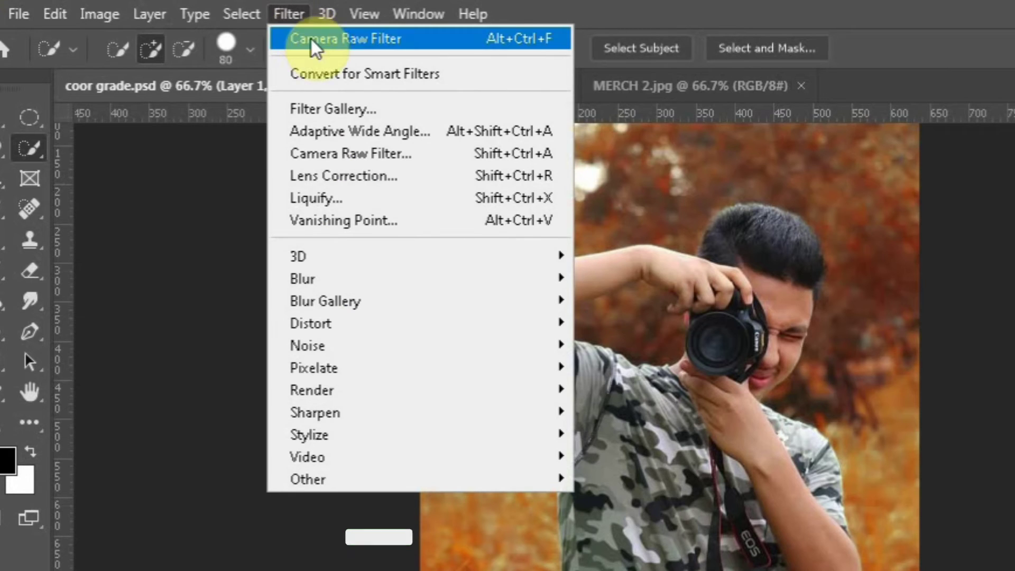
left_click(326, 68)
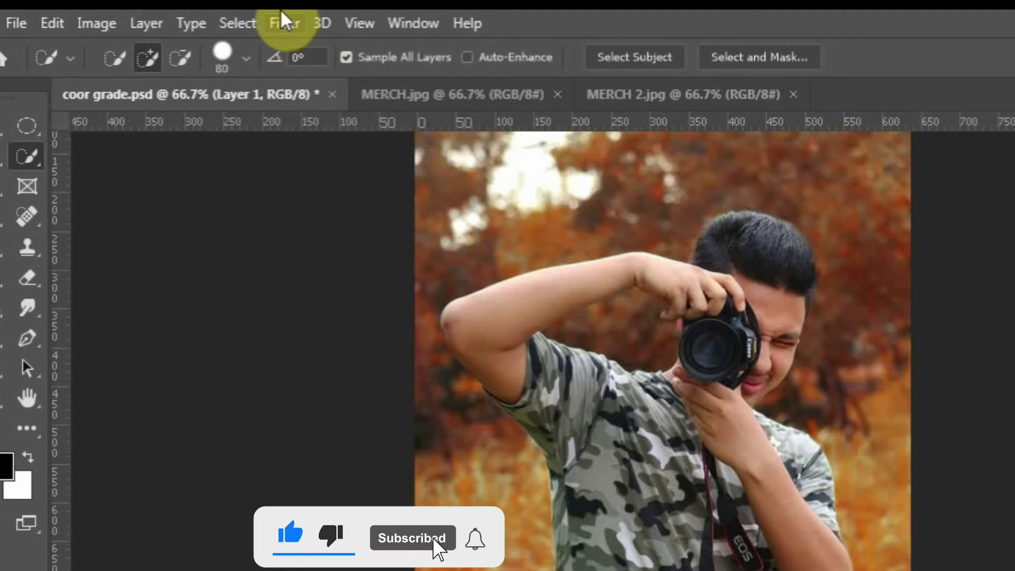
left_click(282, 11)
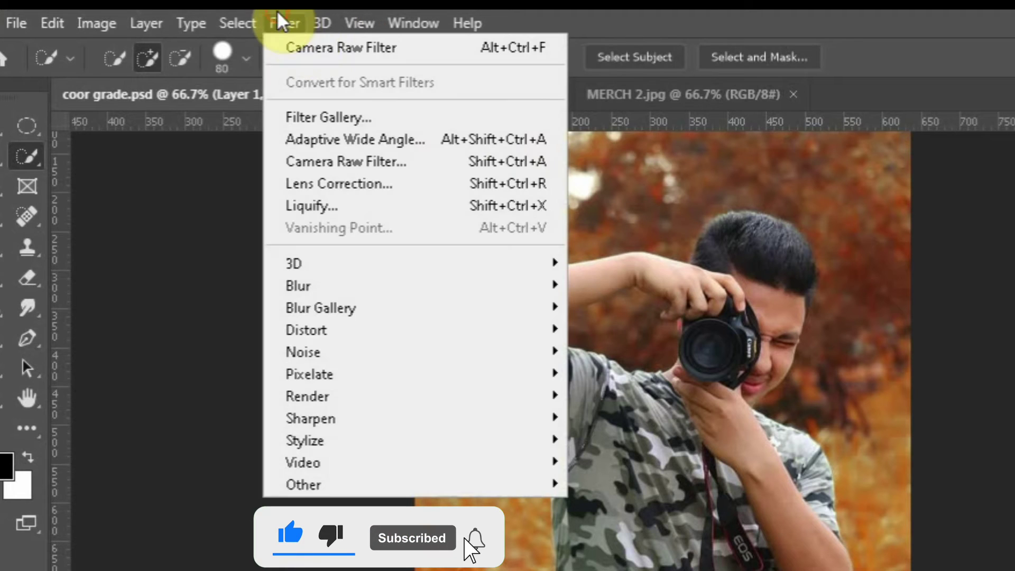
left_click(356, 160)
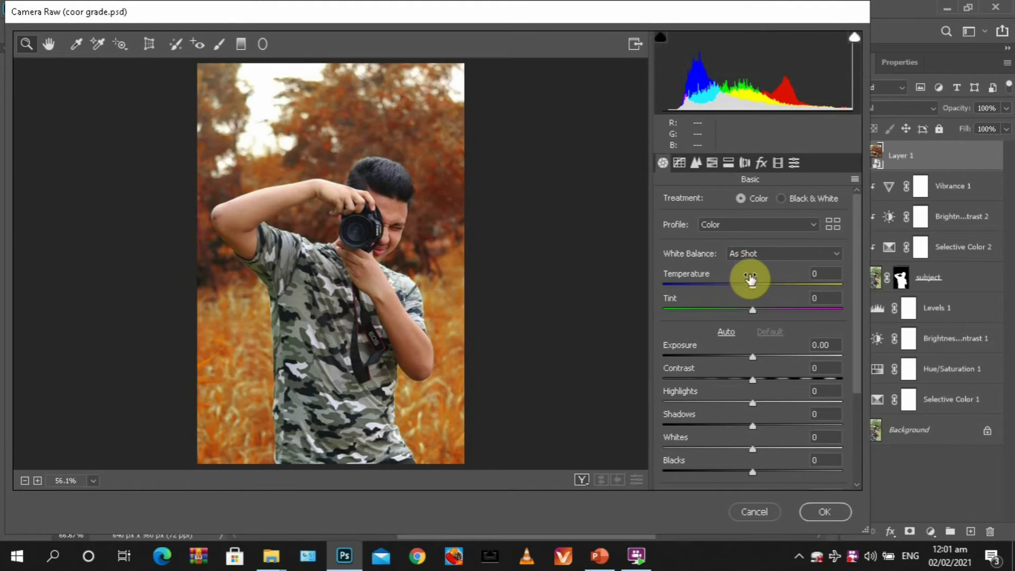
Warm the merged image by setting the Camera Raw Temperature to +5.
key("Up")
key("Up")
key("Up")
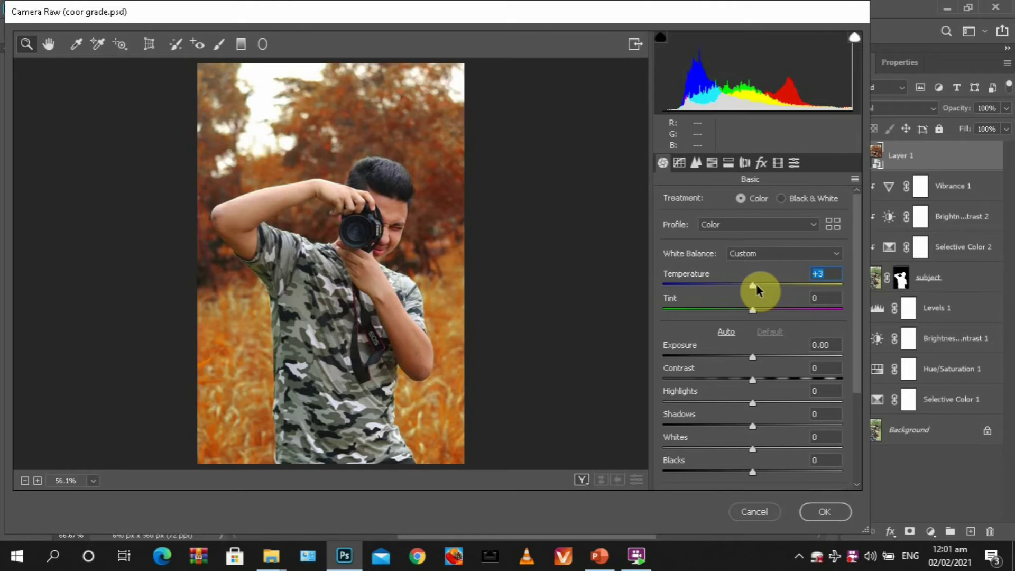
left_click_drag(756, 284, 758, 283)
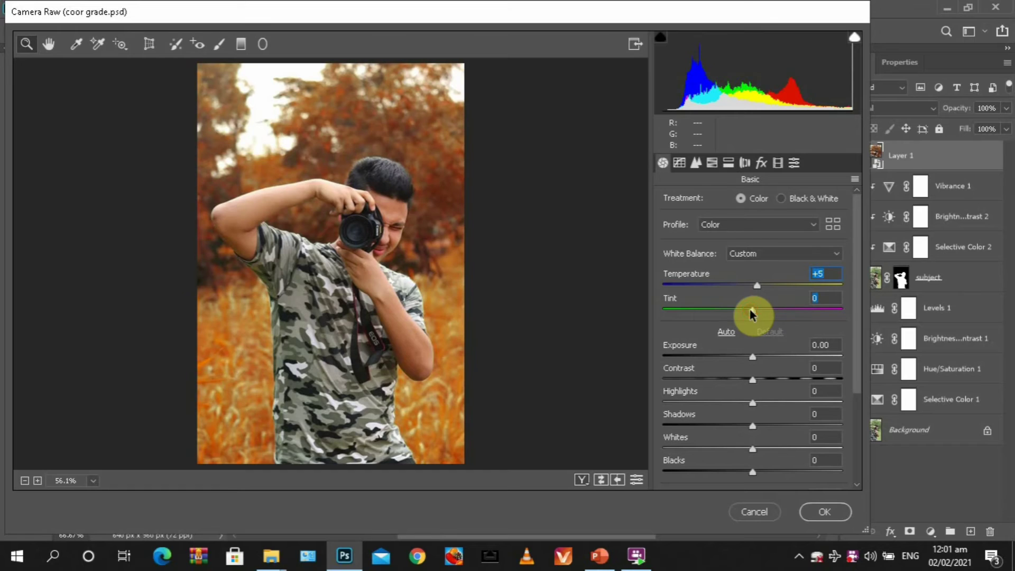
Set the Camera Raw basic tone values to Tint +12, Exposure +0.15 and Contrast +11.
left_click_drag(756, 308, 761, 311)
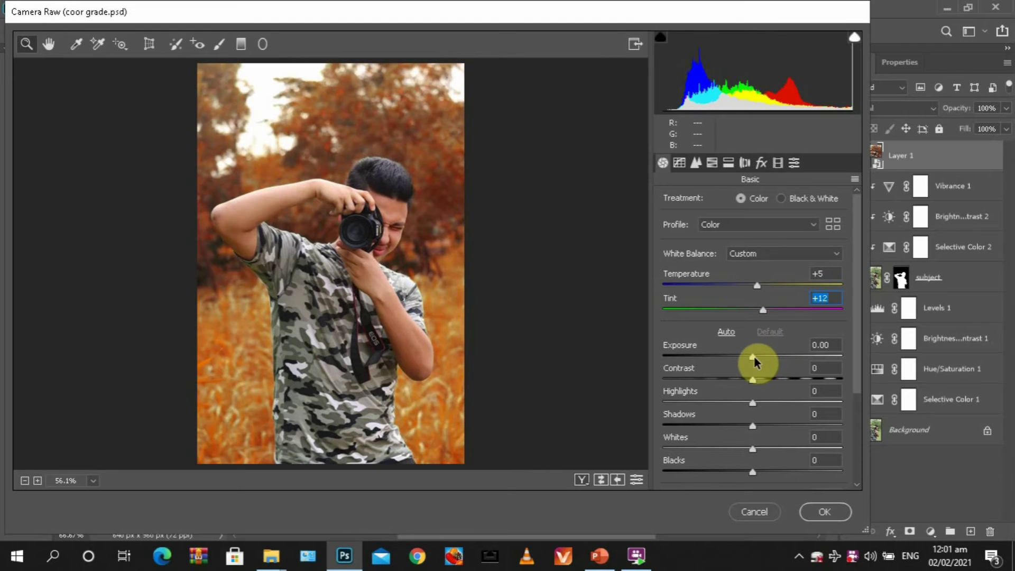
left_click_drag(753, 358, 758, 362)
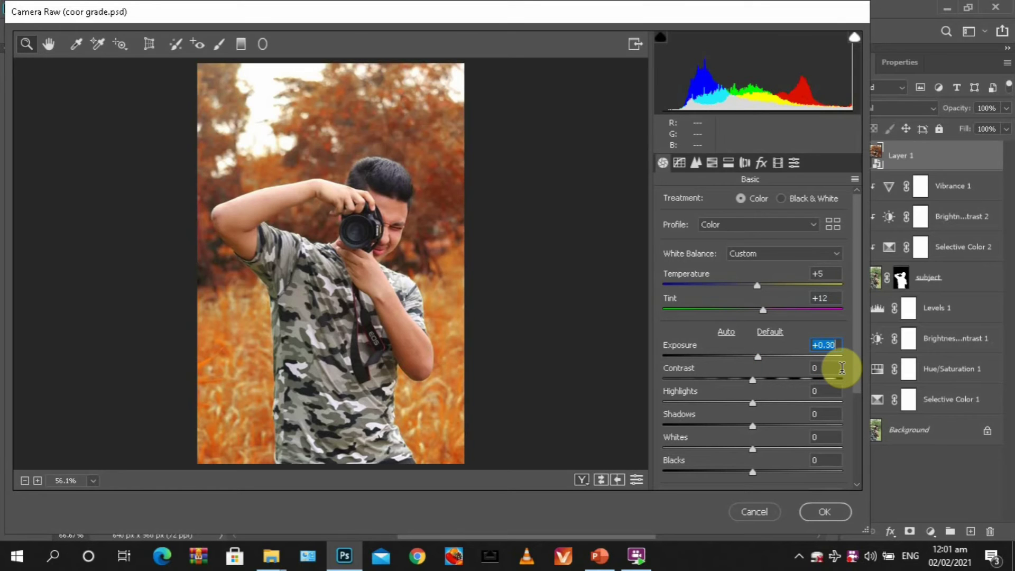
type("0.15")
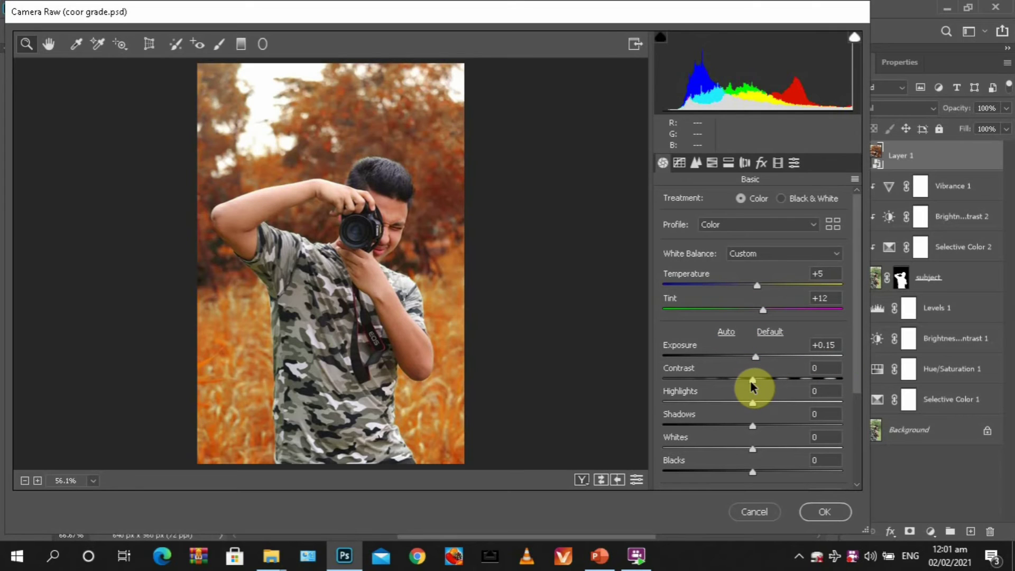
left_click_drag(756, 378, 760, 376)
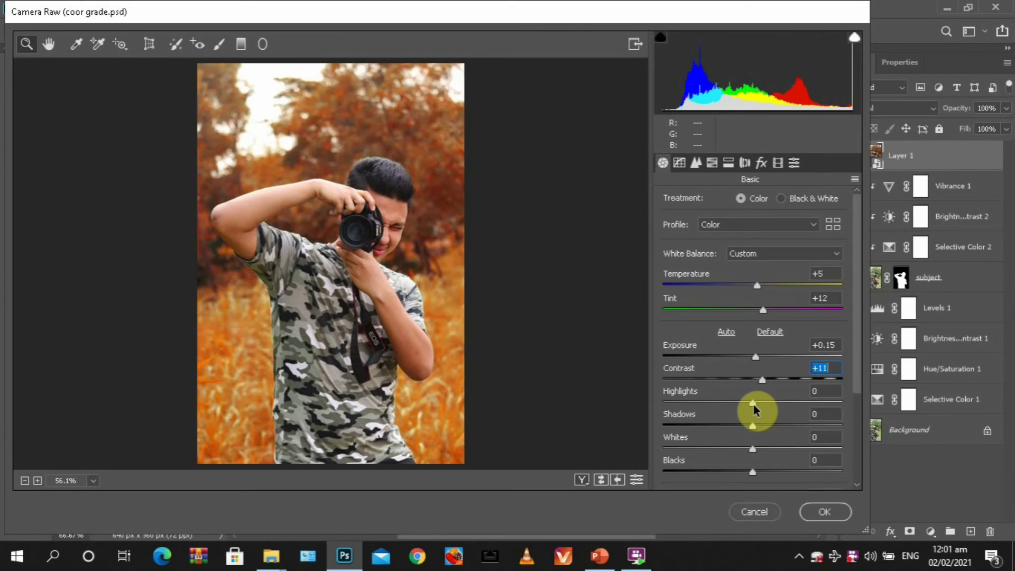
Strengthen detail and color in Camera Raw with Texture +12, Clarity +18, Dehaze +10 and Vibrance +17.
scroll(766, 407, "down", 4)
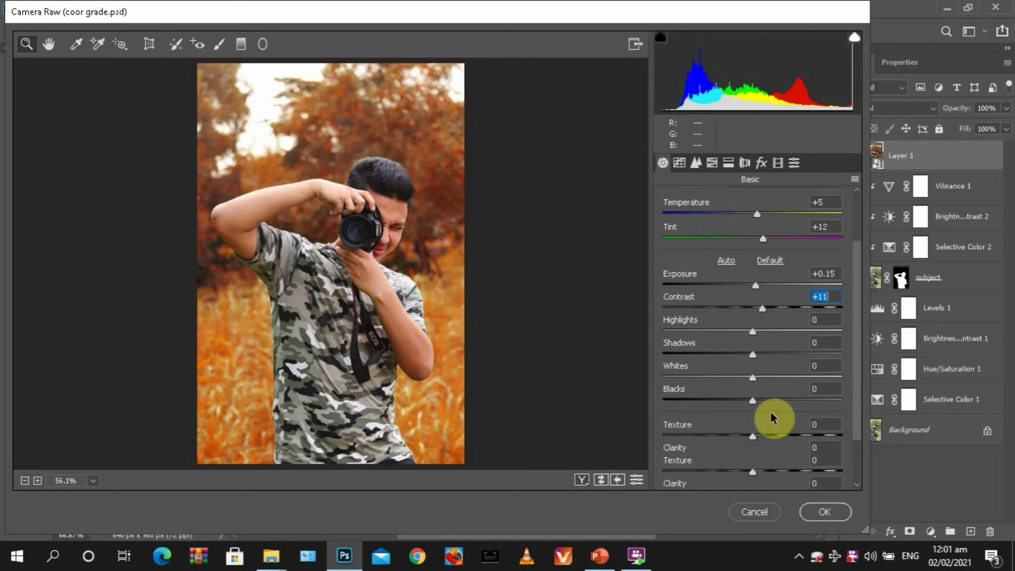
scroll(772, 417, "down", 1)
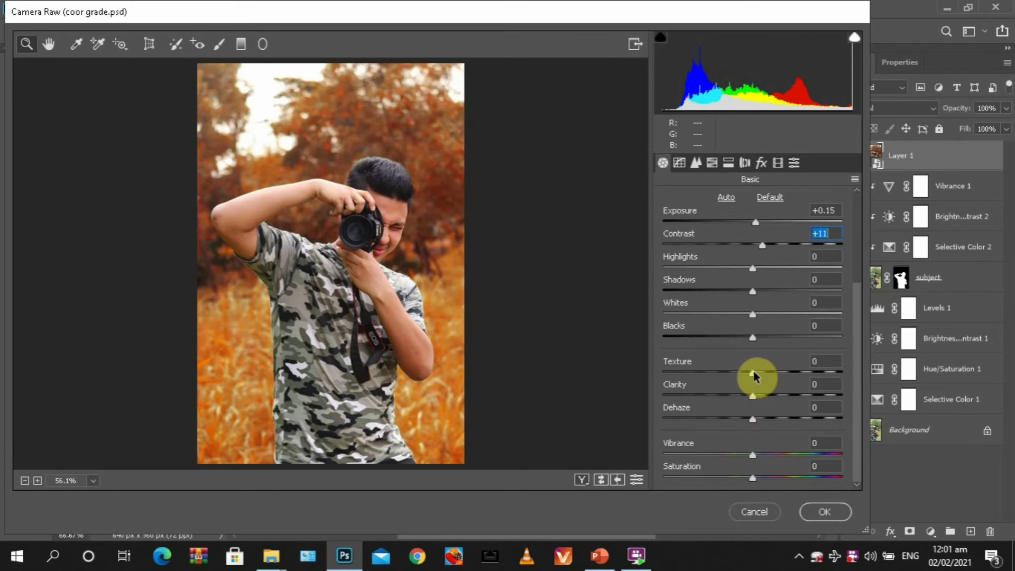
left_click(753, 373)
left_click_drag(757, 376, 766, 378)
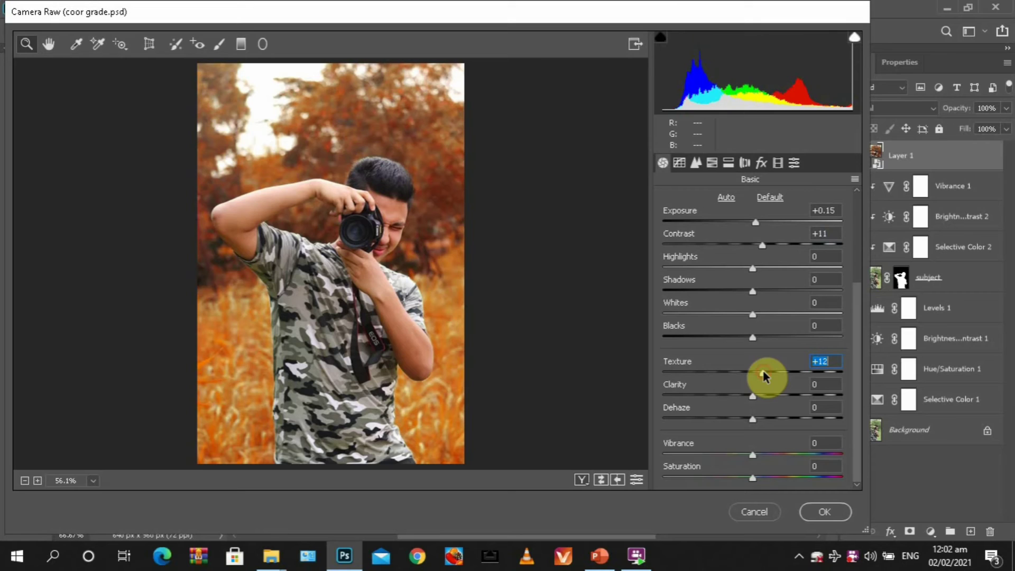
left_click(751, 401)
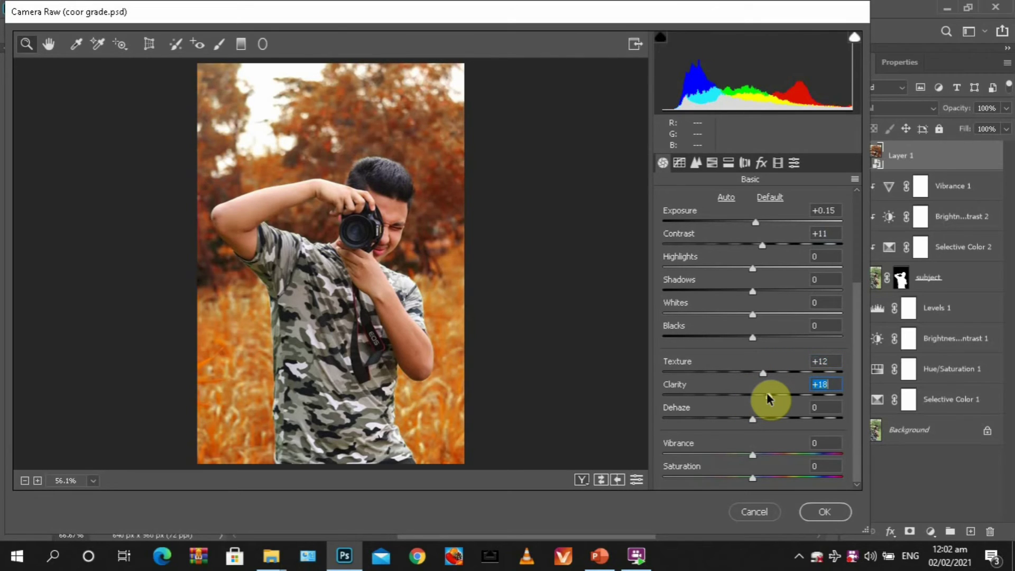
left_click_drag(755, 421, 757, 423)
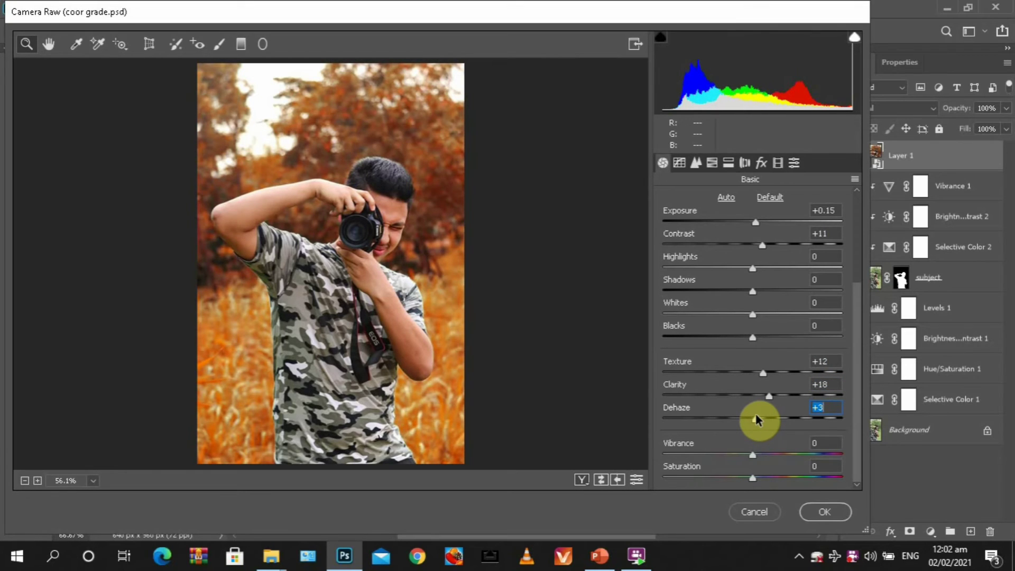
left_click_drag(757, 419, 762, 420)
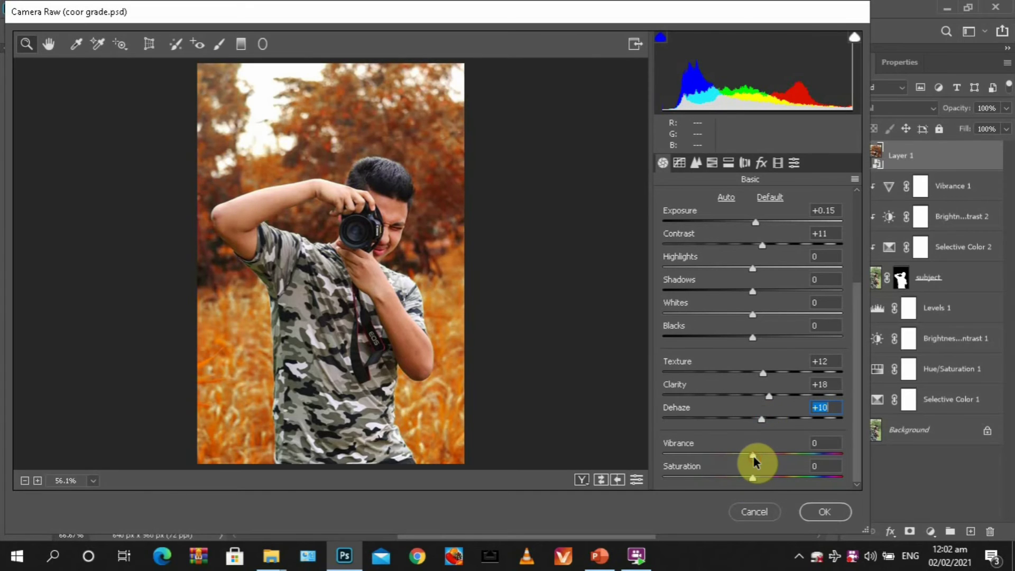
left_click_drag(754, 463, 779, 458)
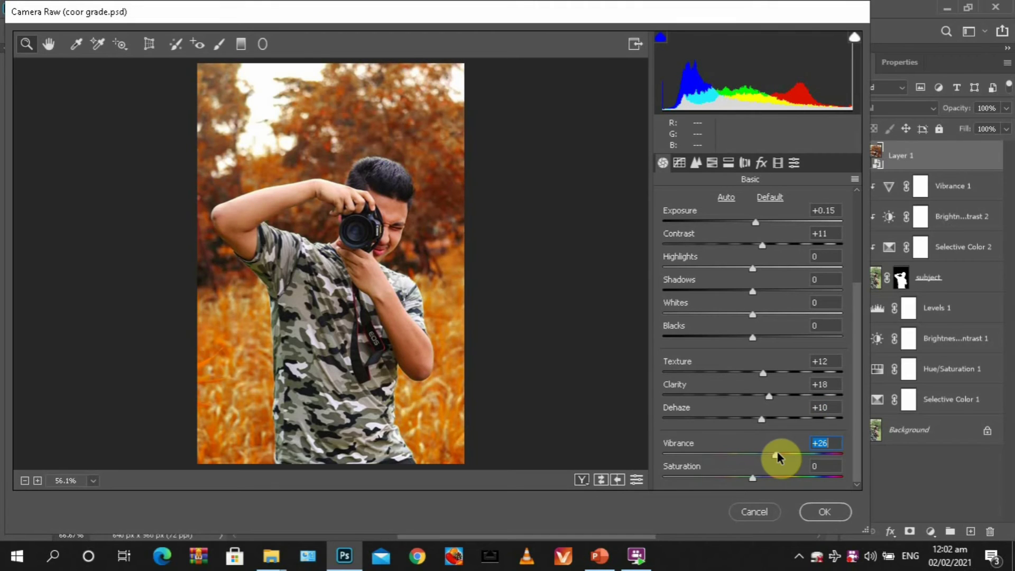
left_click_drag(777, 453, 778, 452)
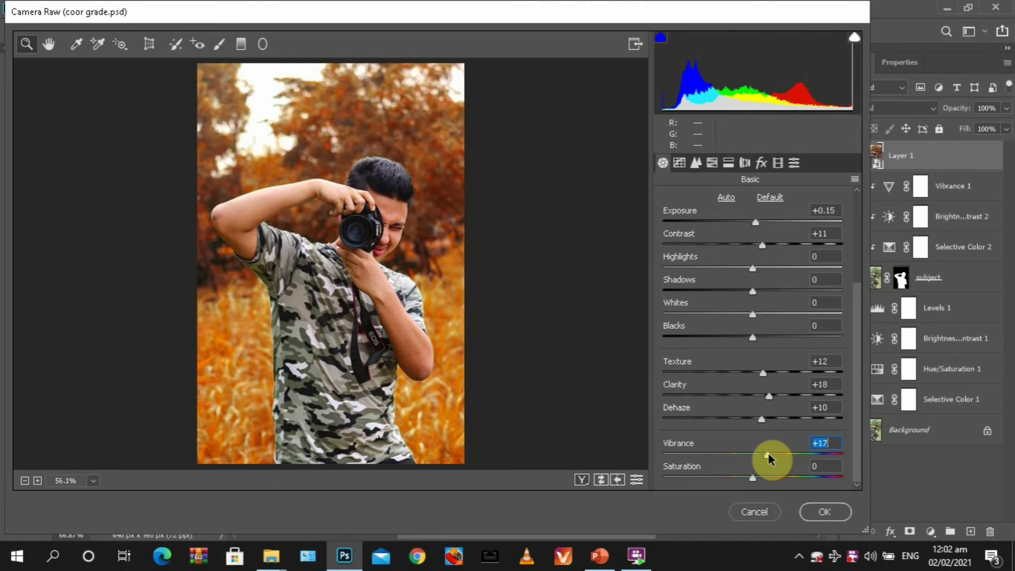
Shape a hard-edged post-crop vignette using Amount -100 and Feather 0, with Midpoint 58 and Roundness -18.
left_click(762, 164)
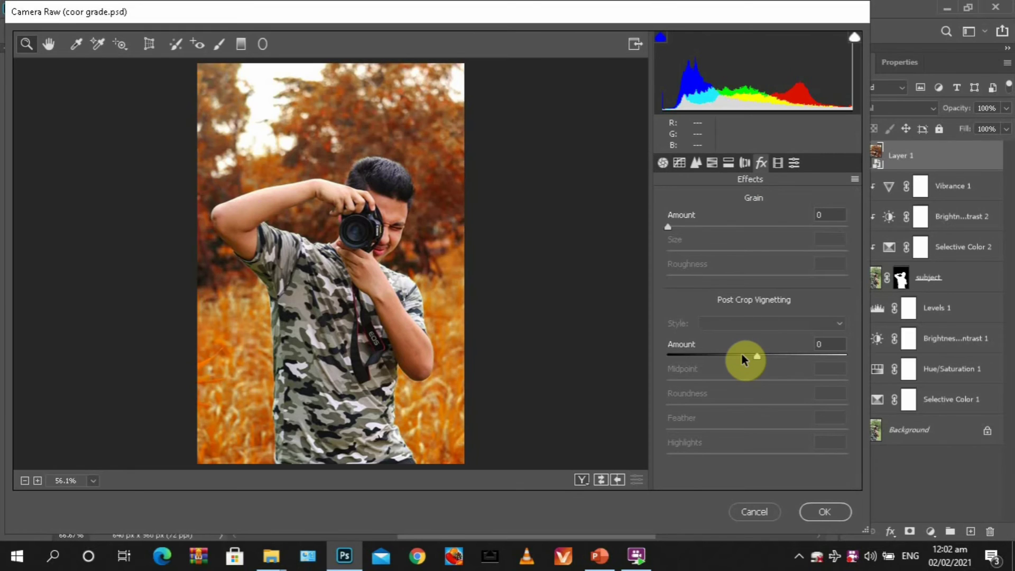
left_click_drag(758, 354, 661, 358)
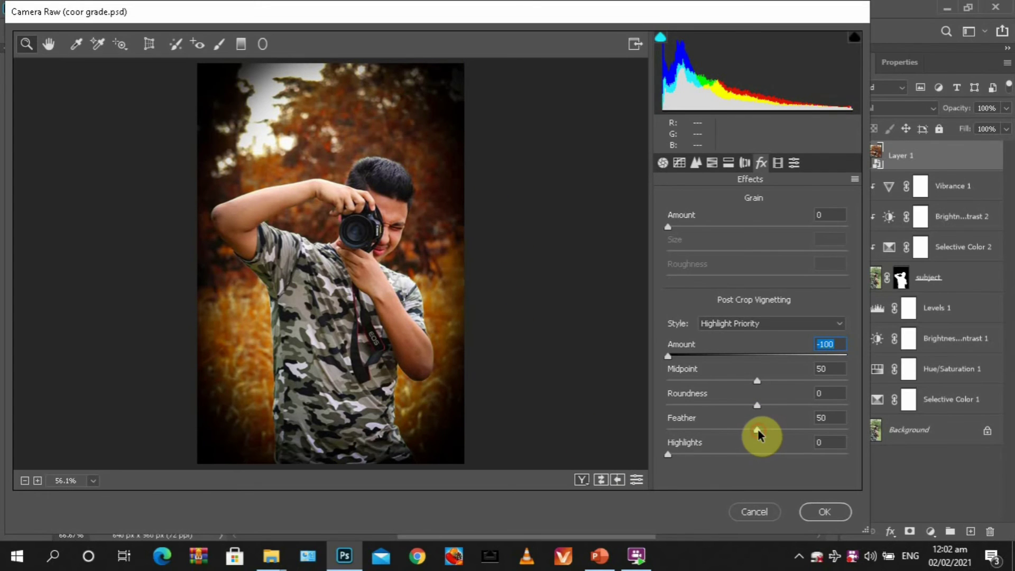
left_click_drag(759, 435, 655, 437)
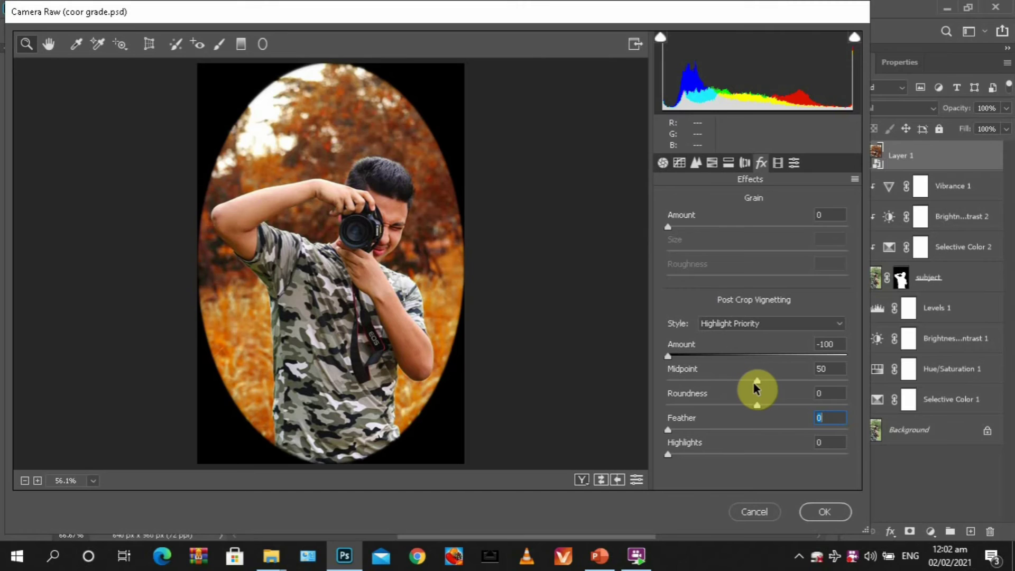
left_click_drag(755, 384, 762, 381)
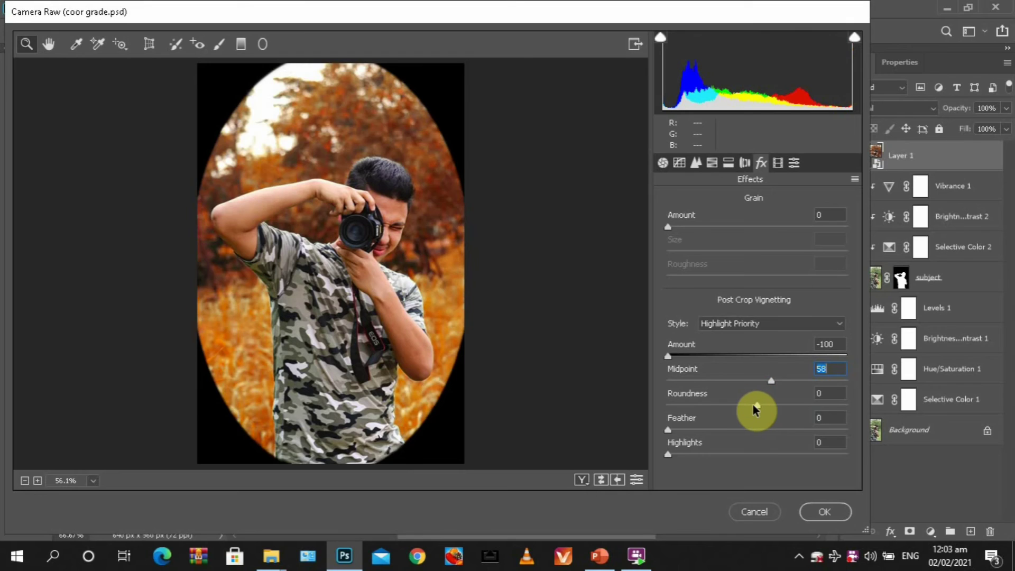
left_click_drag(754, 409, 741, 411)
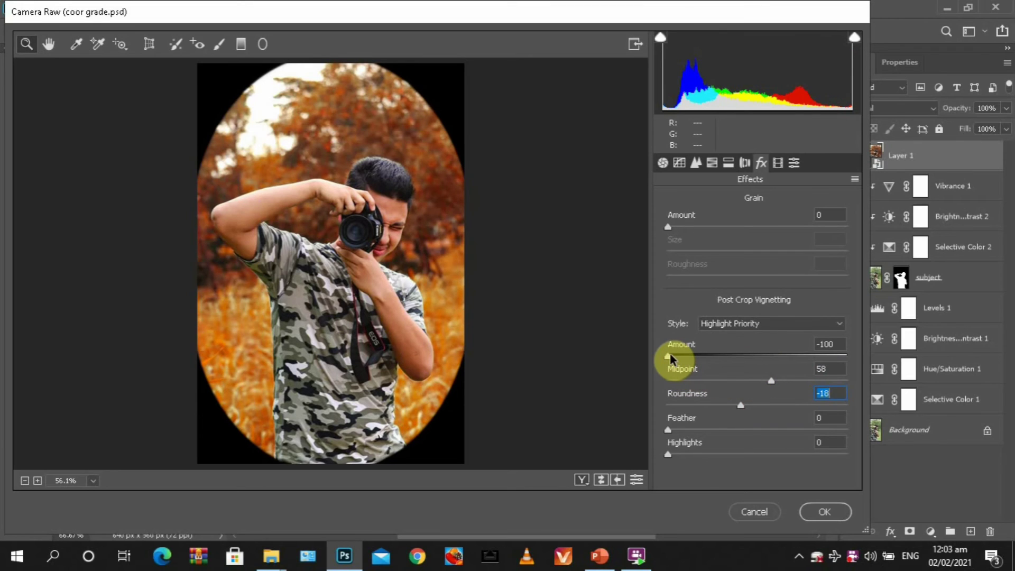
Soften the post-crop vignette to Amount -61 and Feather 52, and apply the Camera Raw Filter.
left_click_drag(668, 356, 700, 369)
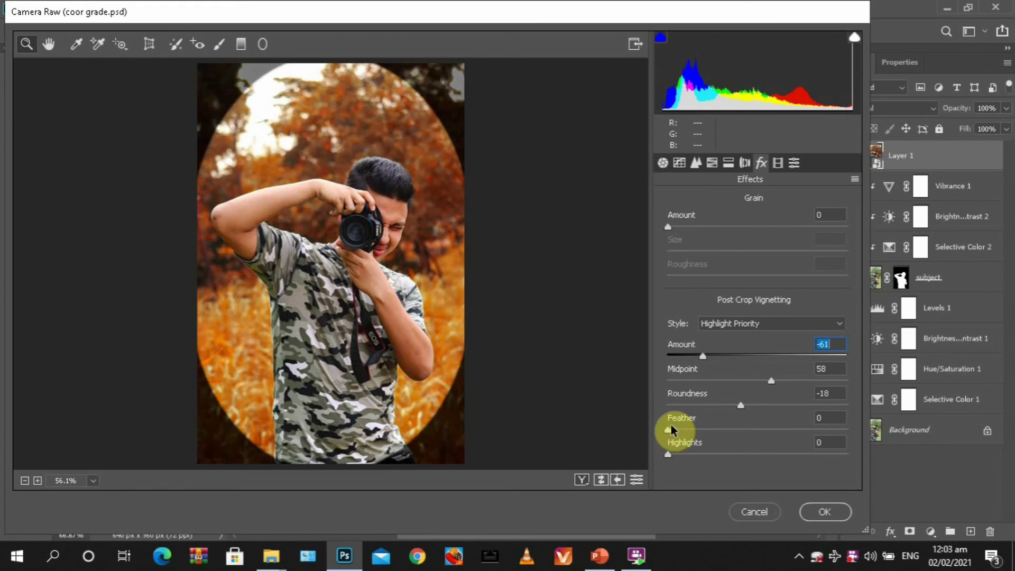
left_click_drag(671, 428, 763, 430)
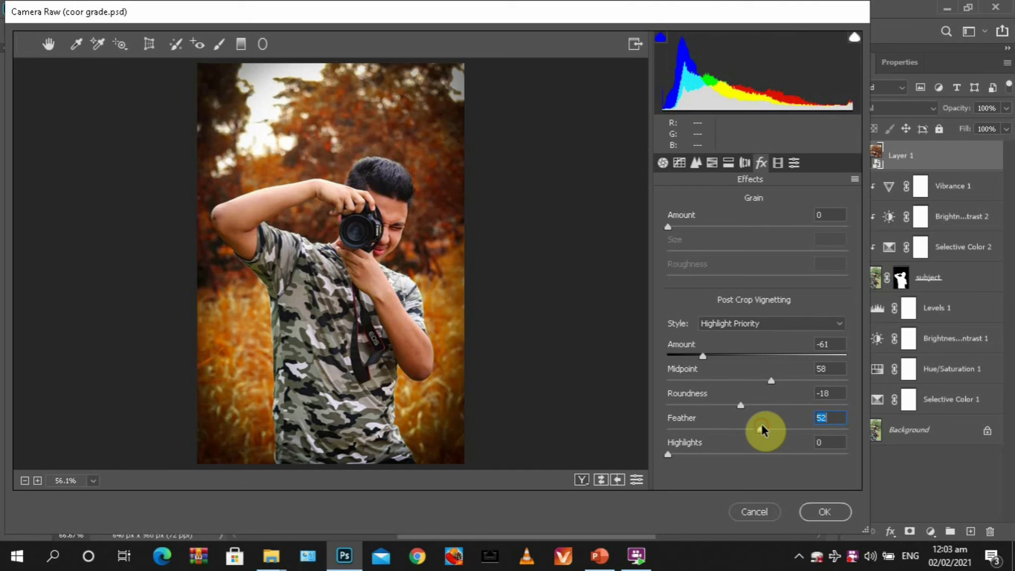
left_click(828, 511)
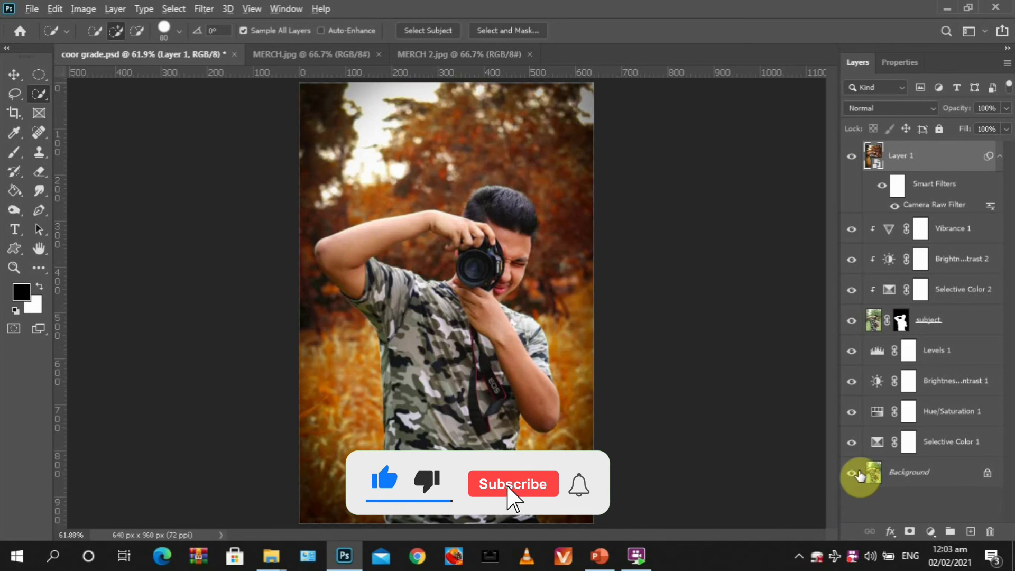
Compare the vignetted final portrait with the original by temporarily showing only the Background layer.
left_click(852, 474, "alt")
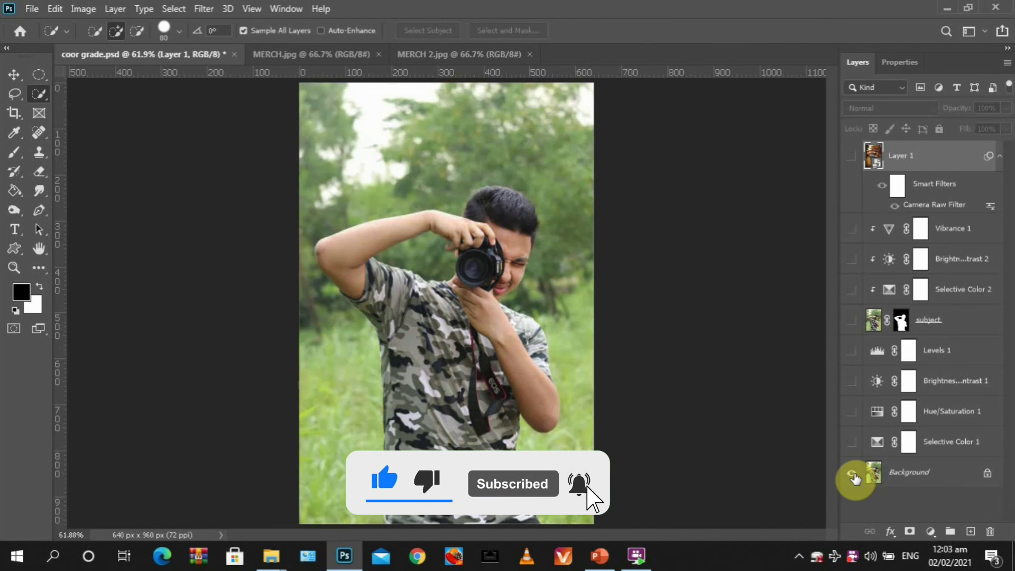
left_click(852, 473, "alt")
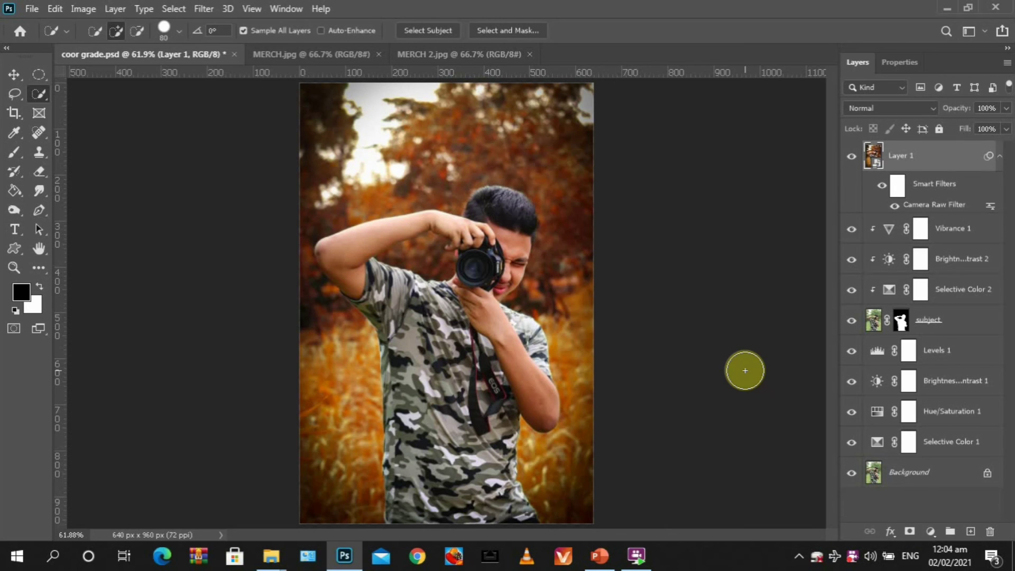
View the shirt designs in the open MERCH.jpg and MERCH 2.jpg documents, alternating between front and back.
left_click(294, 52)
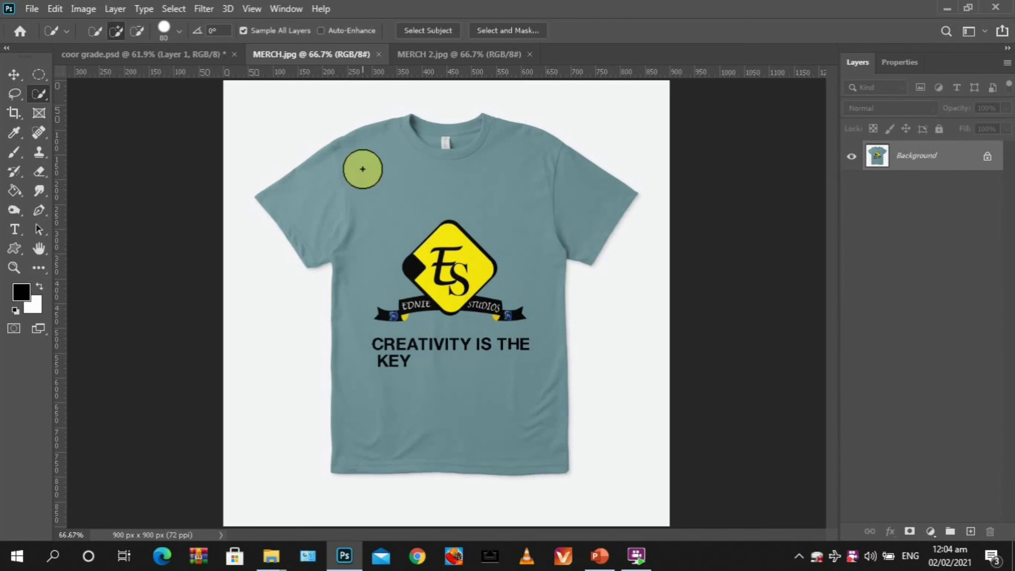
left_click(423, 55)
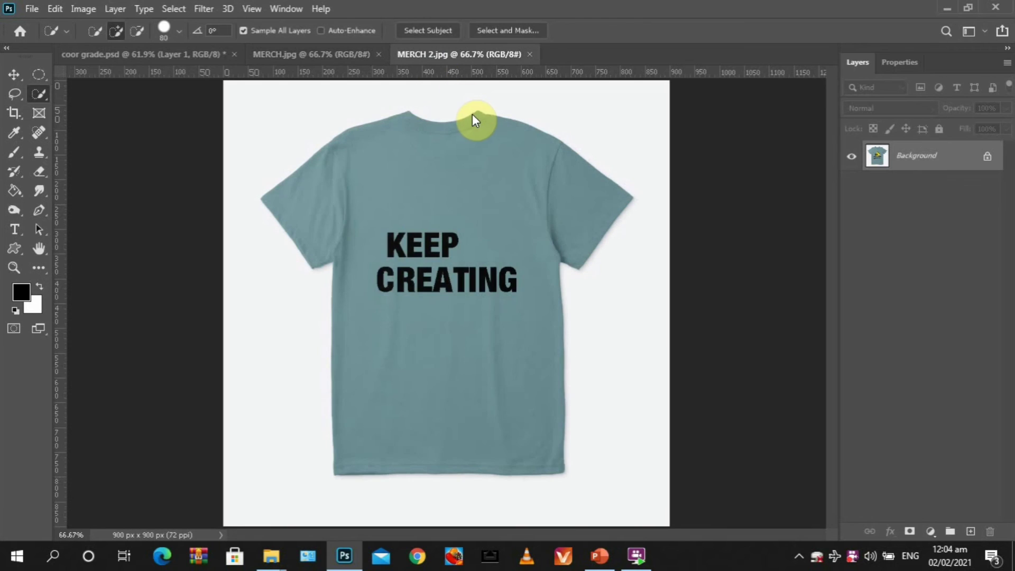
left_click(308, 54)
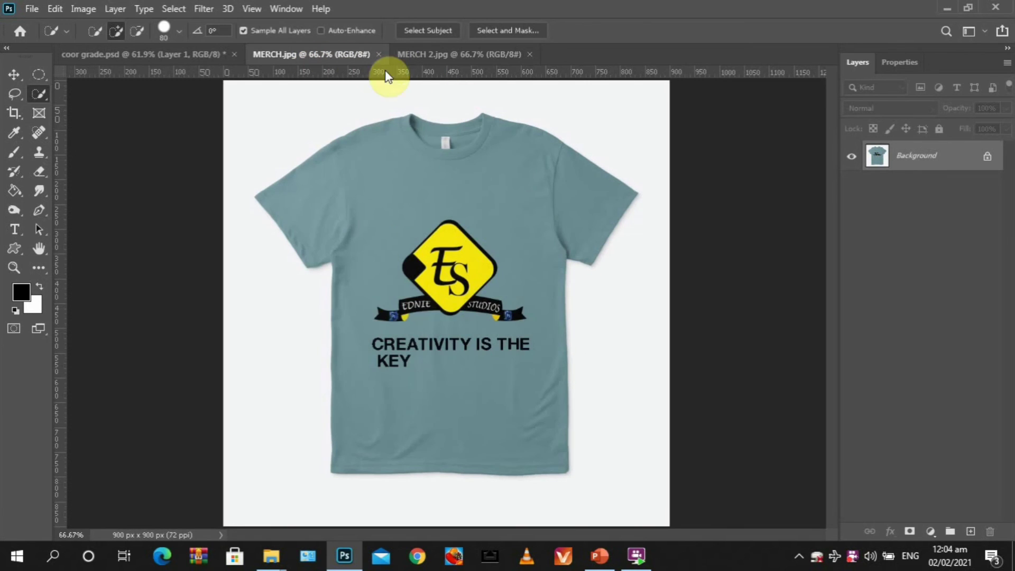
left_click(482, 55)
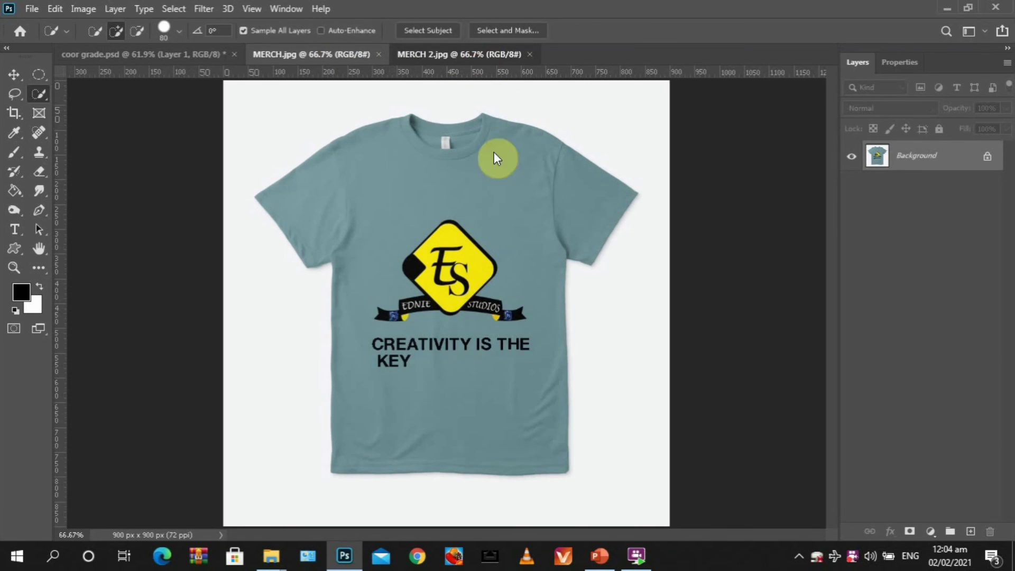